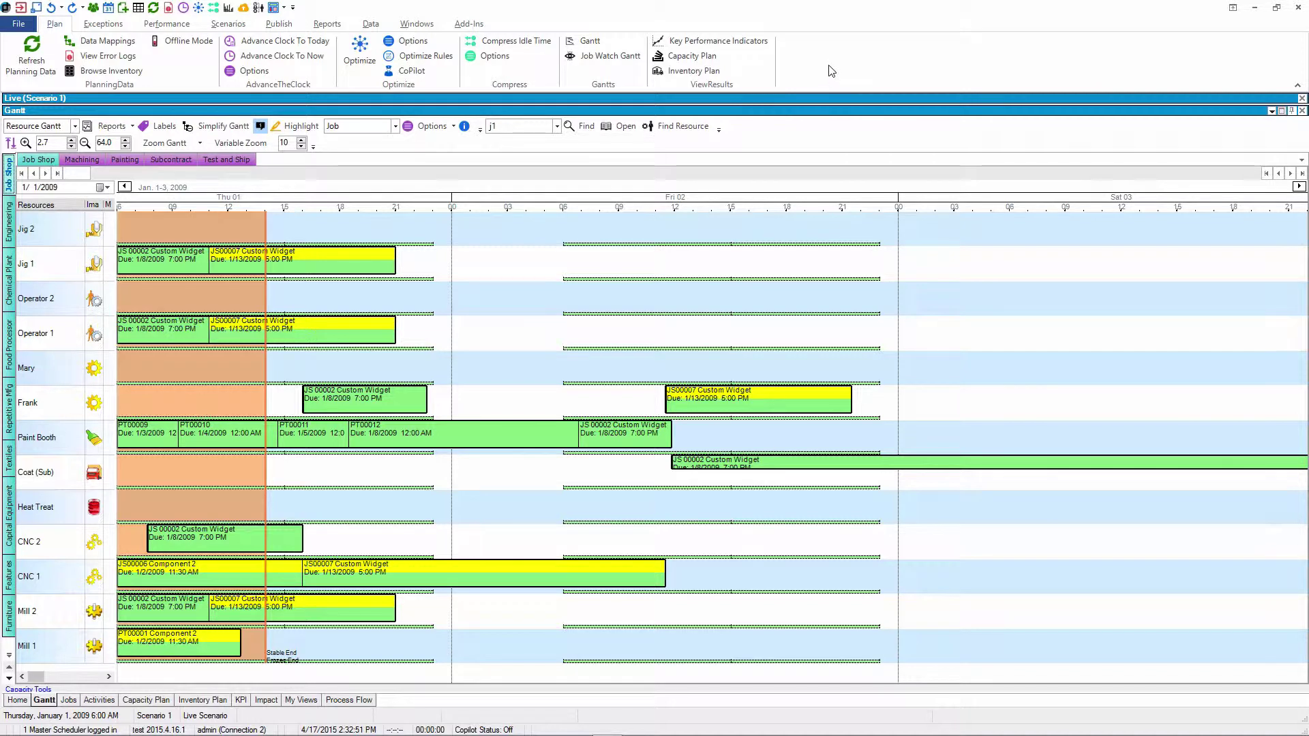
Step: Add a new custom tab to the ribbon's main tabs and name it My Tab
{"action": "right_click", "coordinate": [831, 71]}
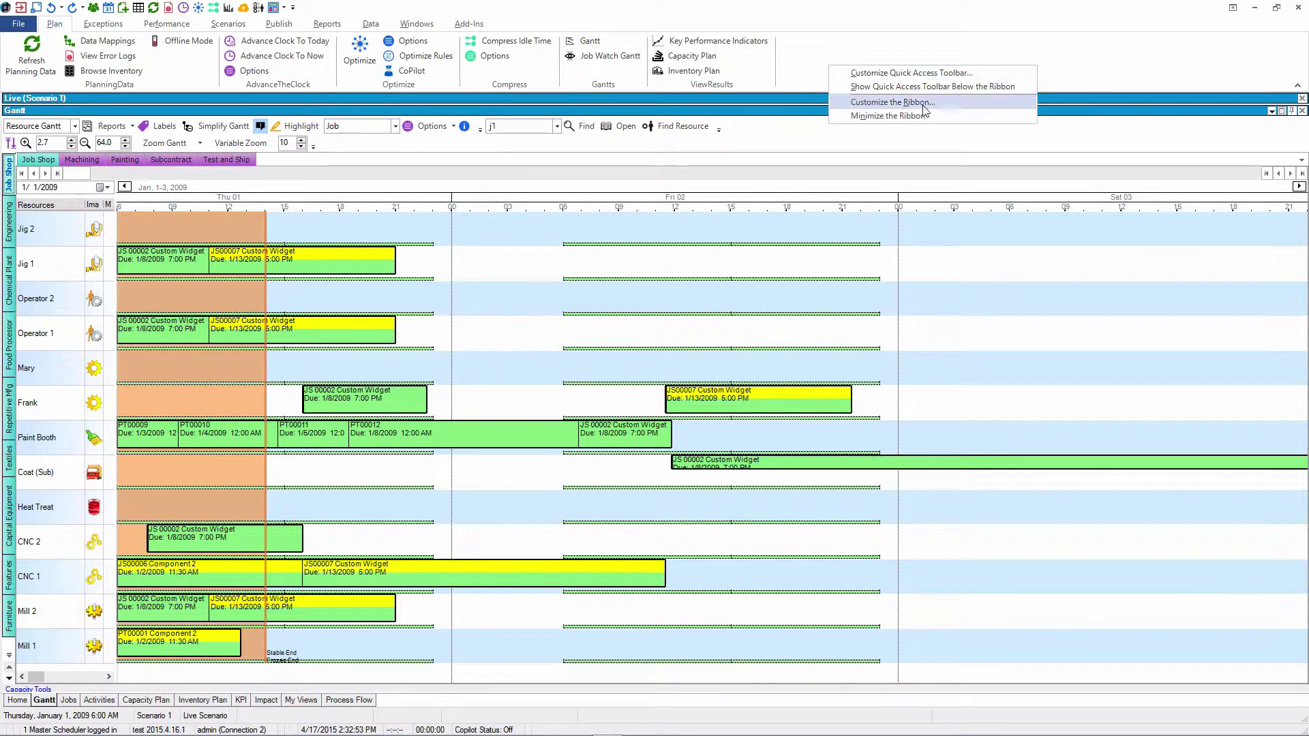
{"action": "left_click", "coordinate": [962, 104]}
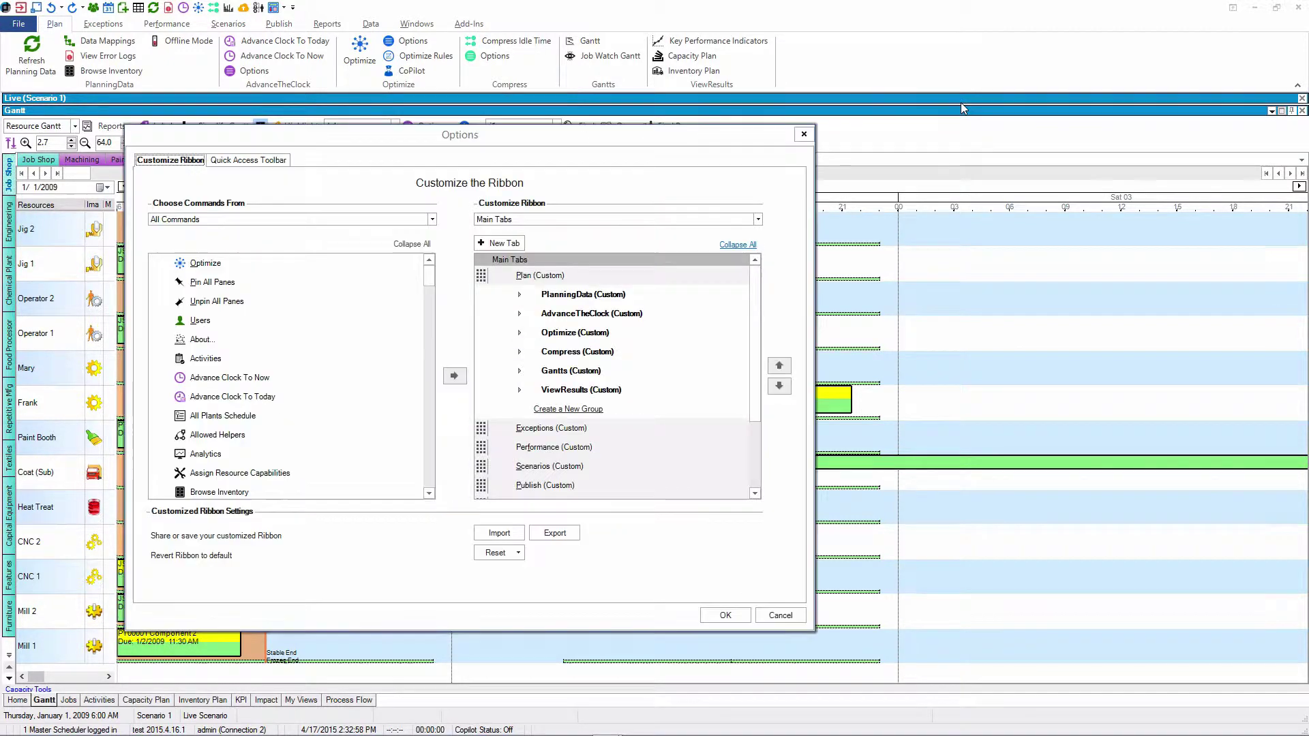
{"action": "left_click_drag", "start_coordinate": [583, 149], "coordinate": [777, 145]}
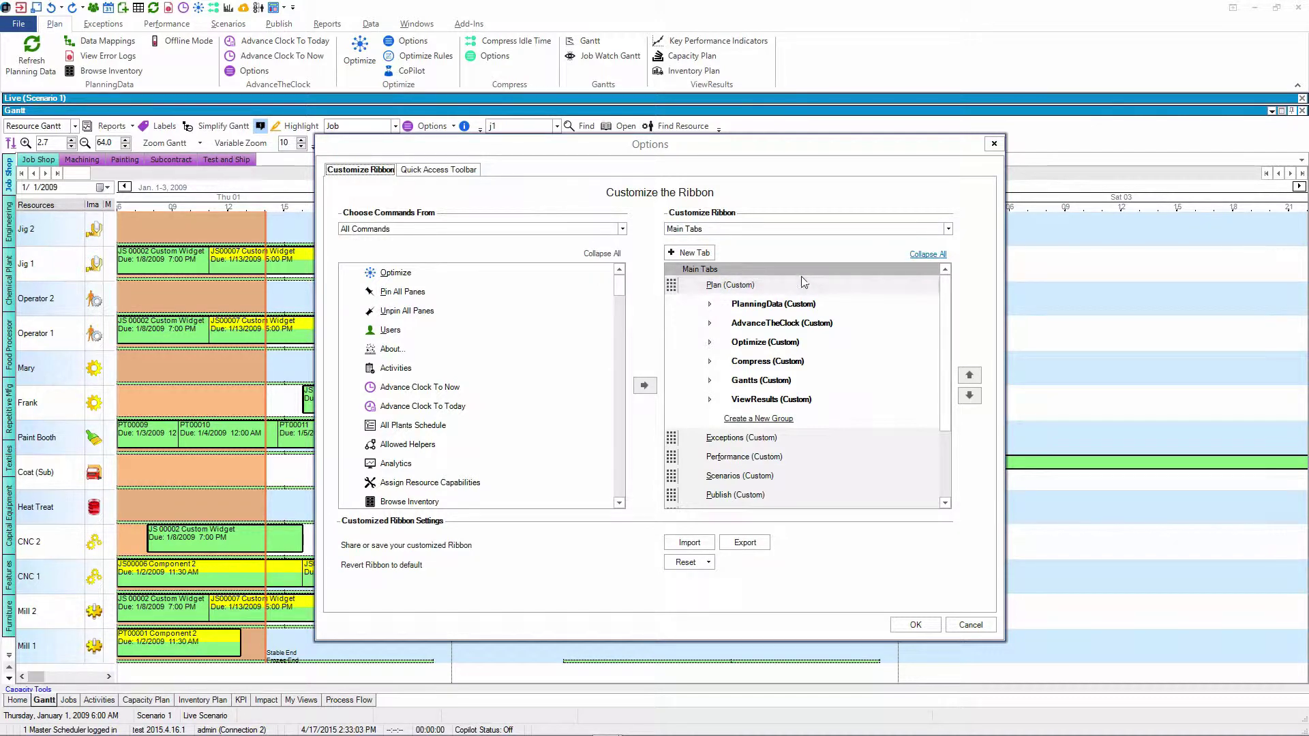
{"action": "mouse_move", "coordinate": [791, 288]}
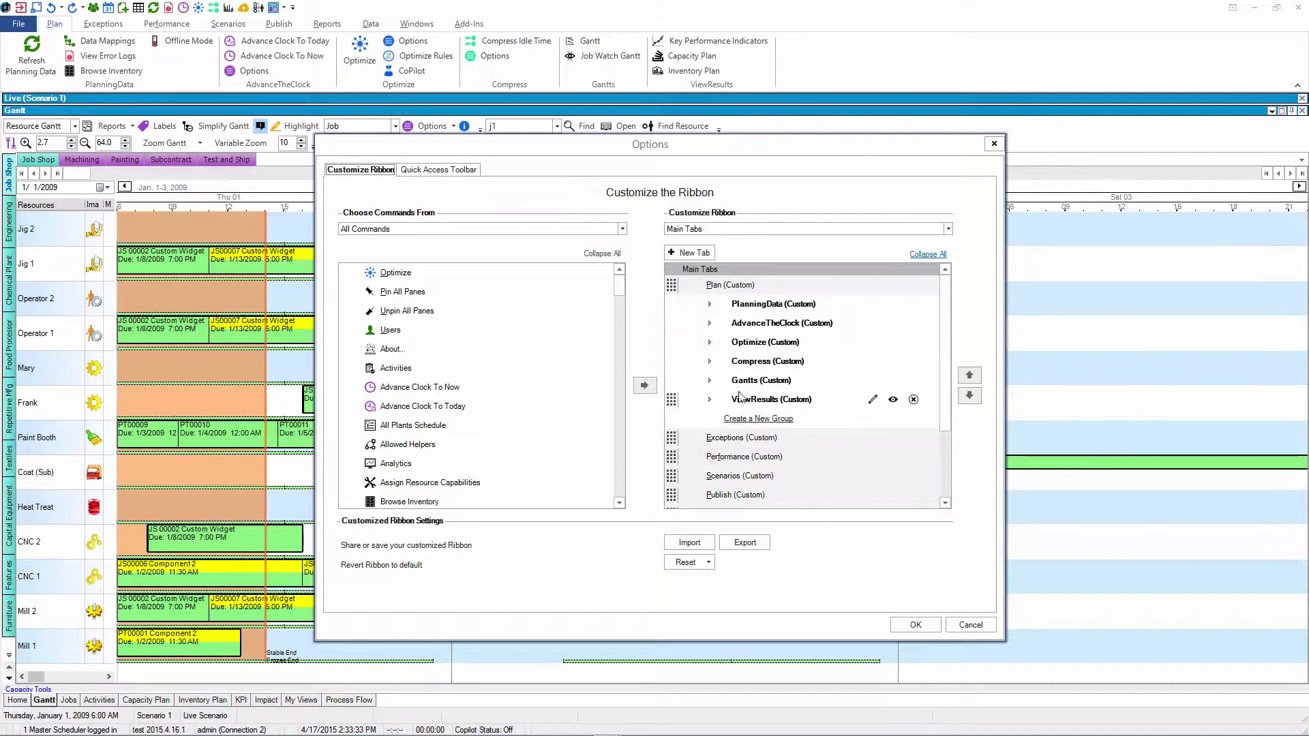
{"action": "left_click_drag", "start_coordinate": [945, 337], "coordinate": [944, 408]}
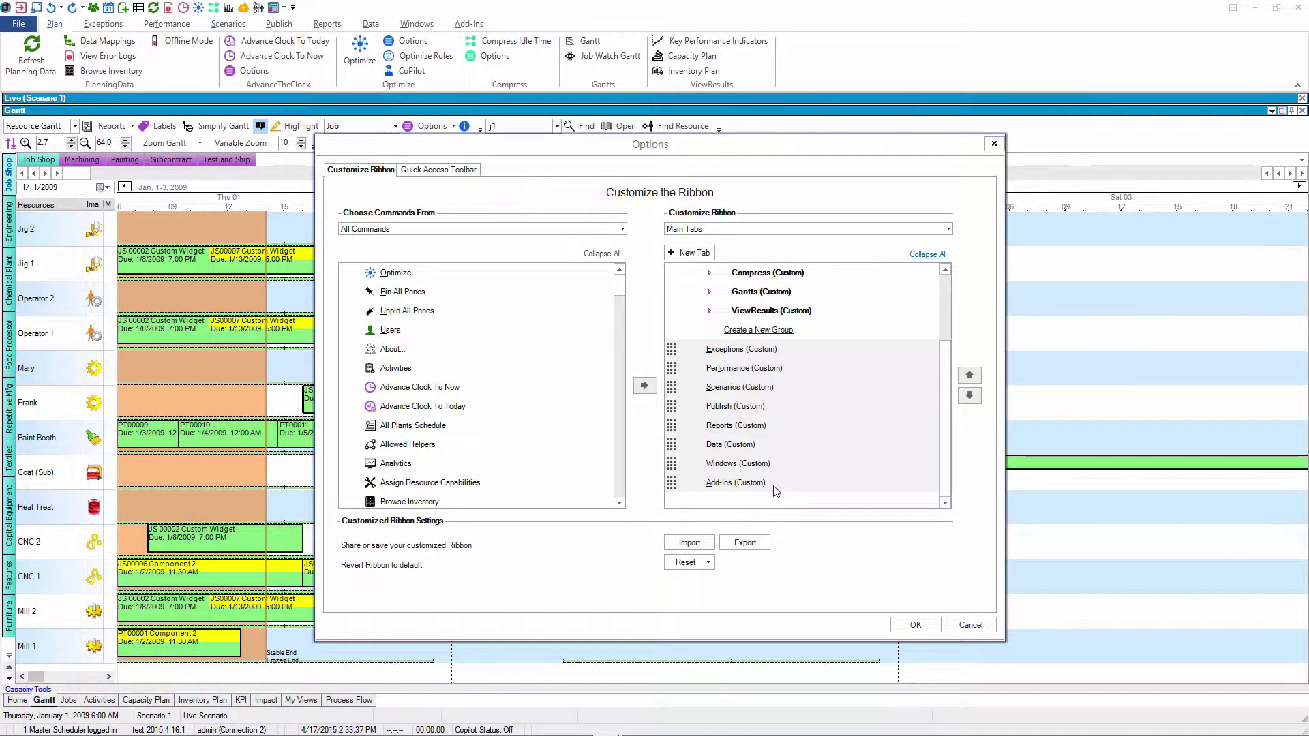
{"action": "left_click", "coordinate": [689, 253]}
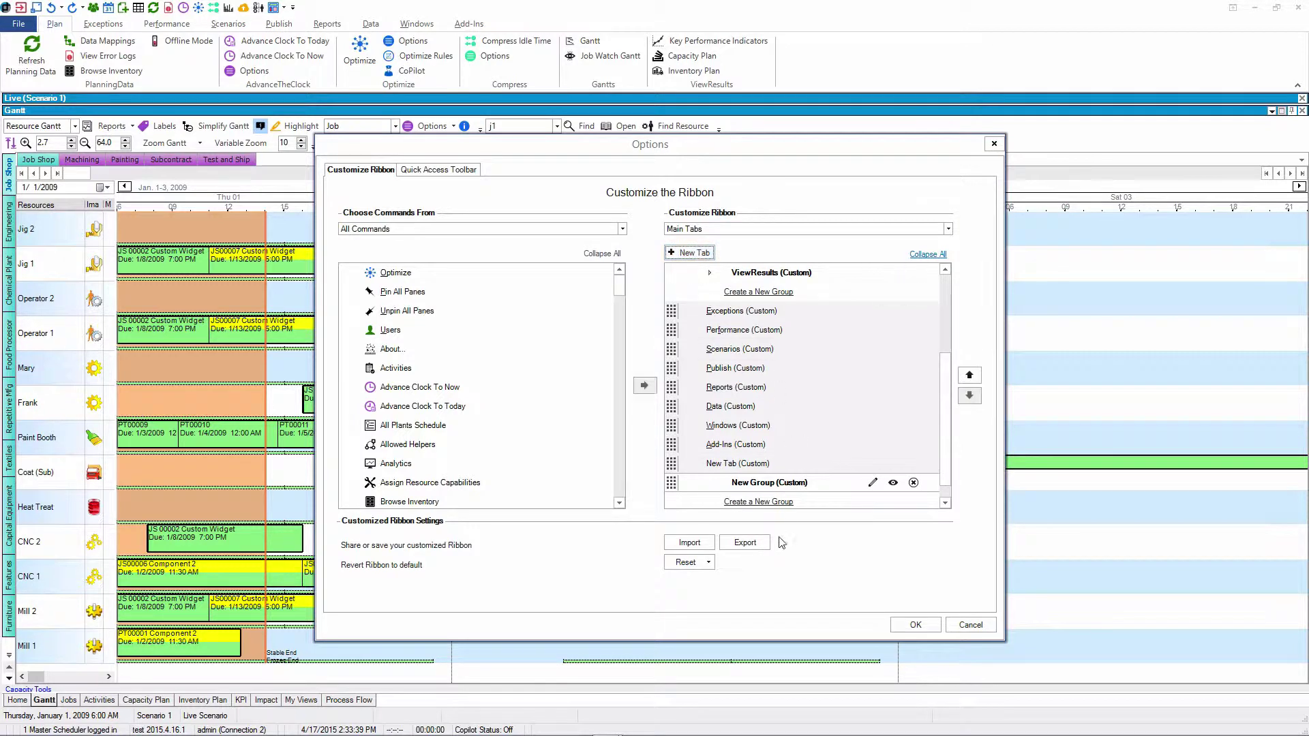
{"action": "left_click", "coordinate": [735, 469]}
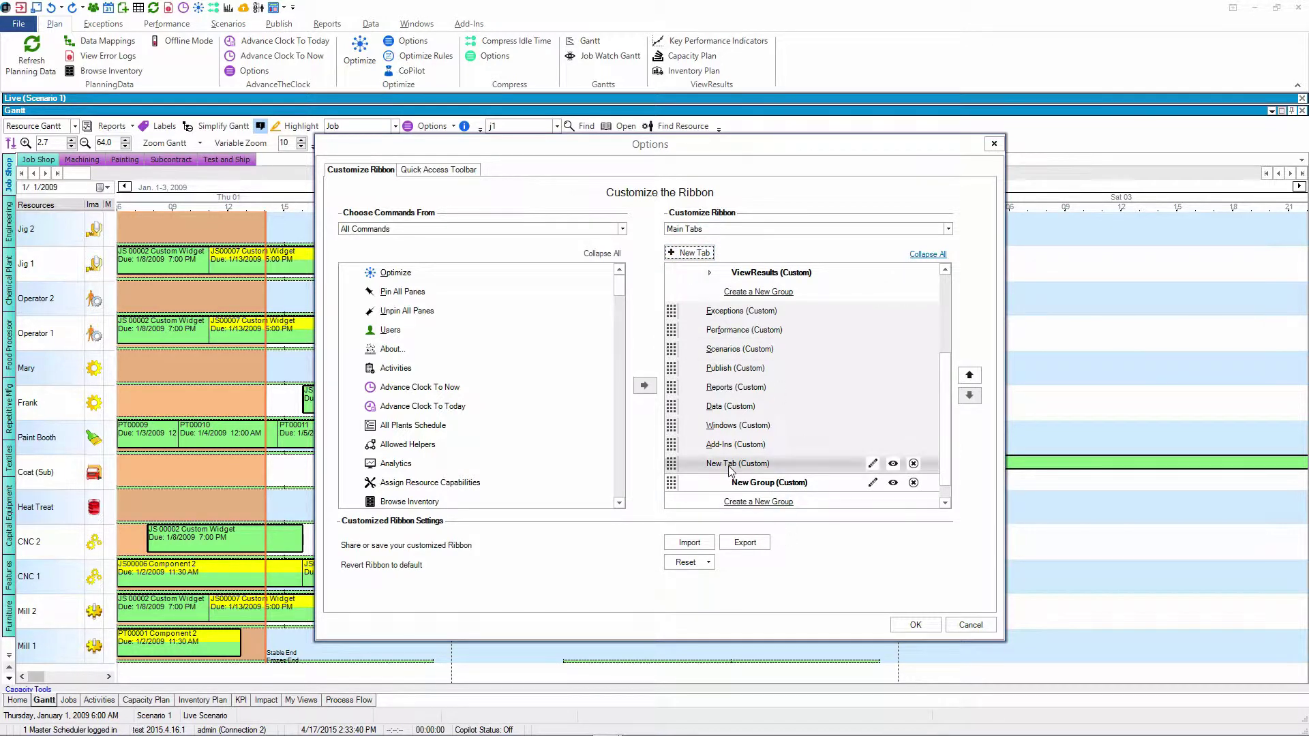
{"action": "left_click", "coordinate": [871, 463]}
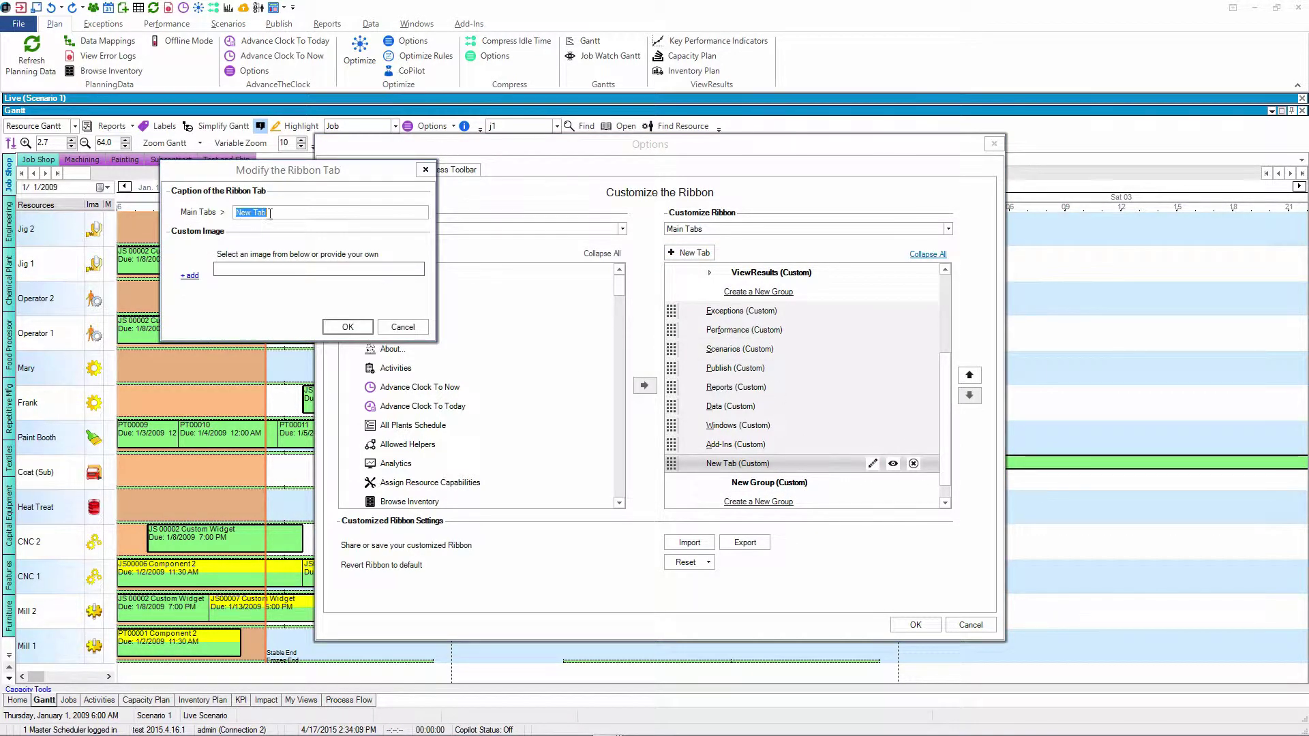
{"action": "type", "text": "My"}
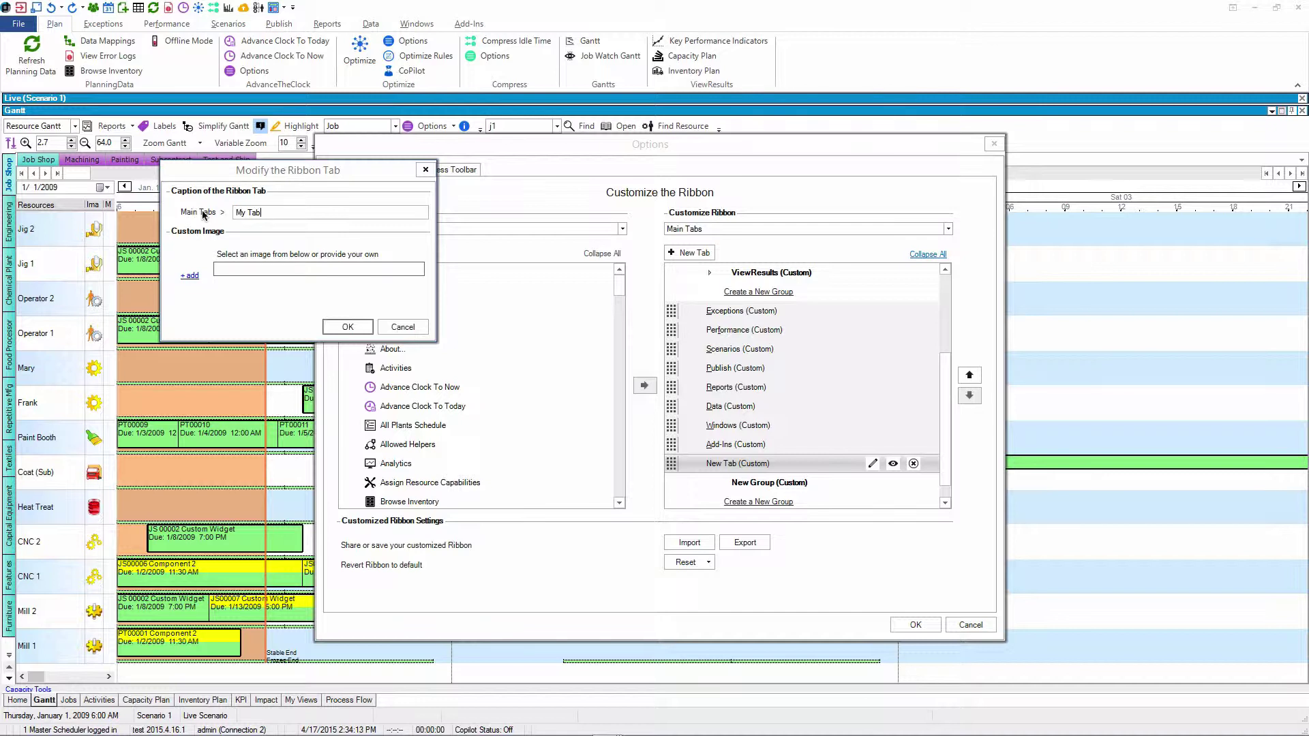
{"action": "left_click", "coordinate": [348, 328]}
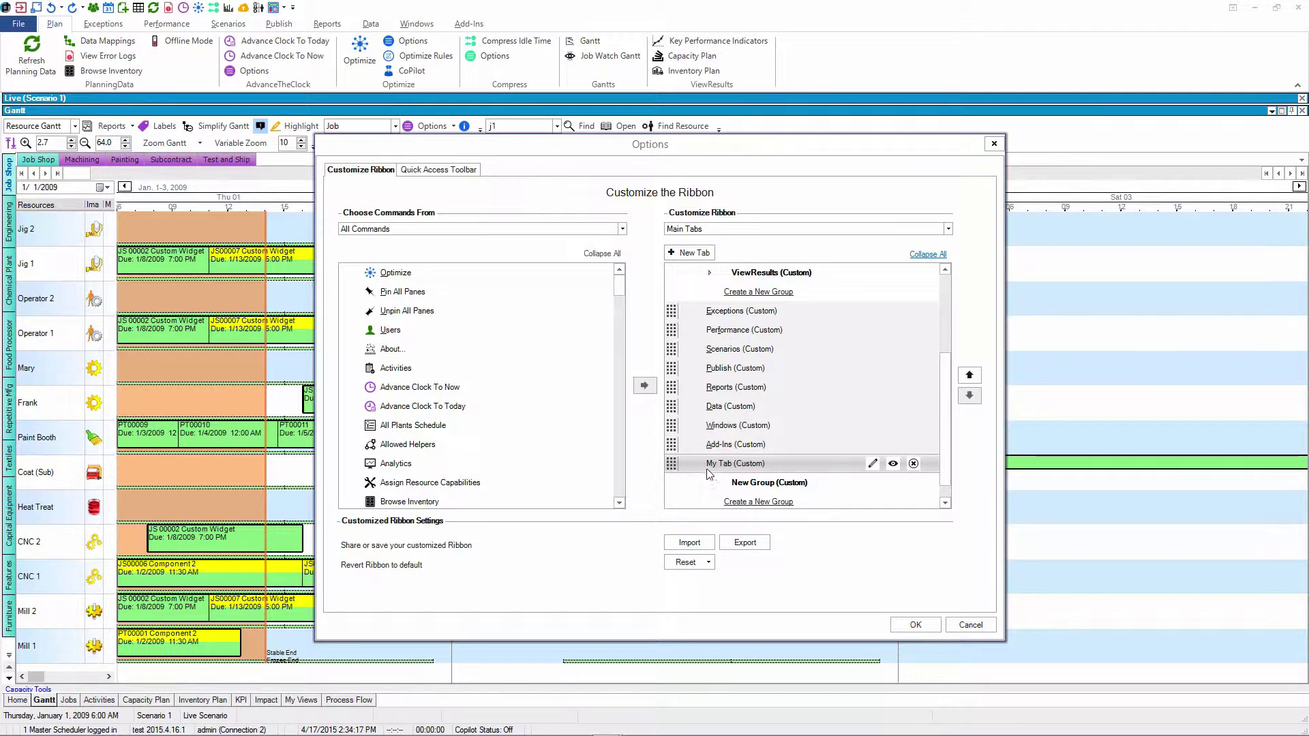
Step: Rename the new group under My Tab to My Group, set its preferred tool size to Large, and apply the ribbon changes
{"action": "mouse_move", "coordinate": [794, 489]}
{"action": "left_click", "coordinate": [801, 484]}
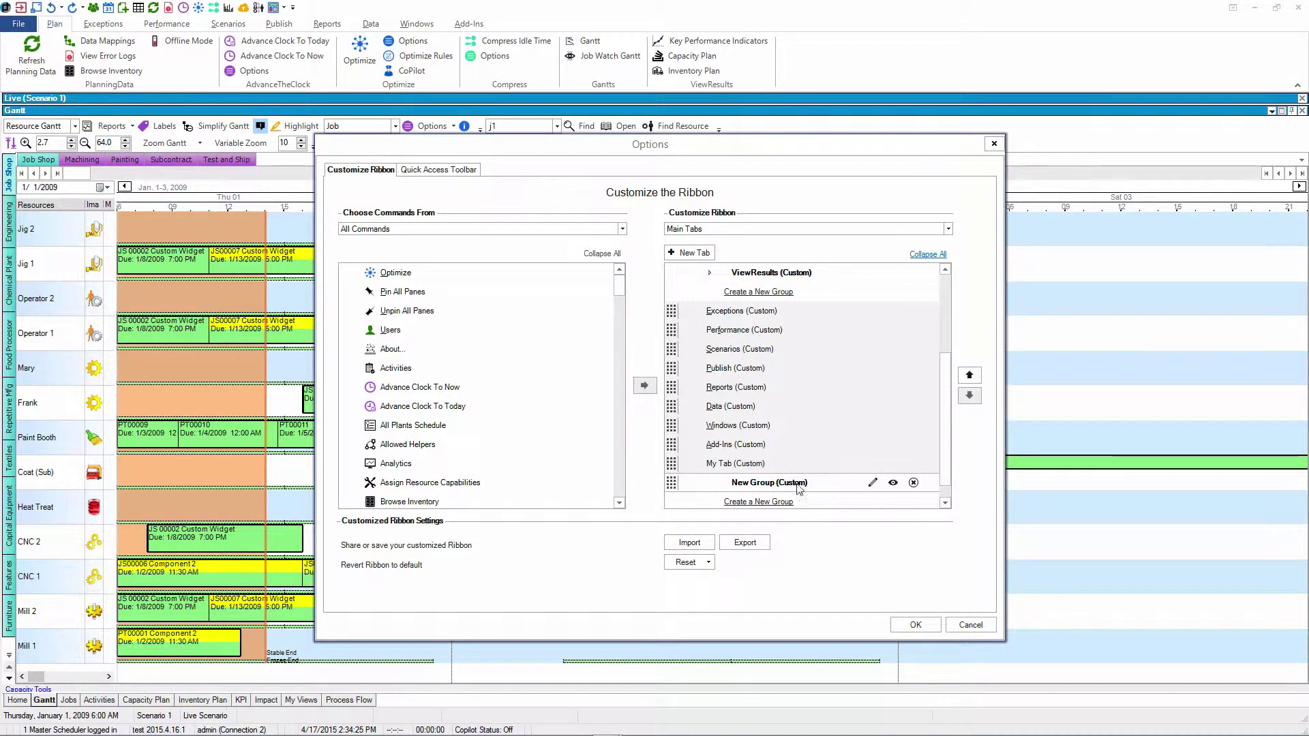
{"action": "left_click", "coordinate": [872, 483]}
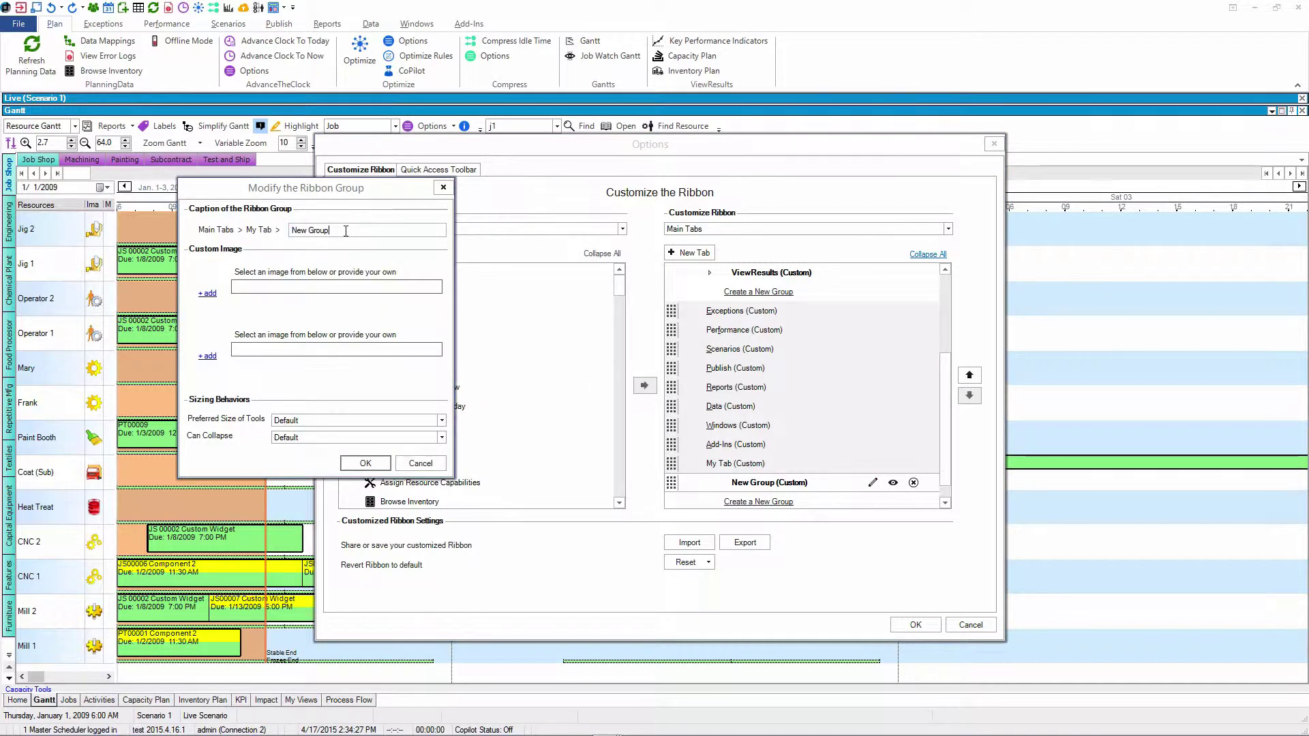
{"action": "type", "text": "My"}
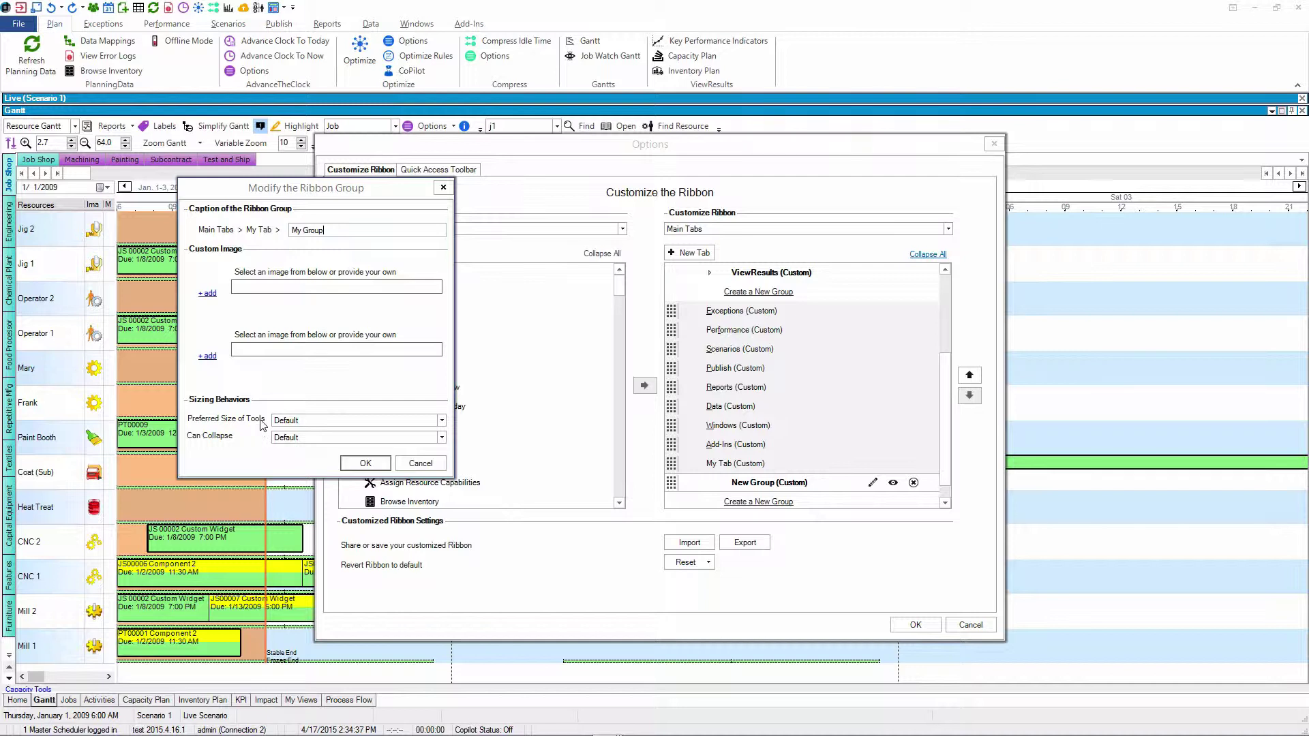
{"action": "left_click", "coordinate": [441, 420]}
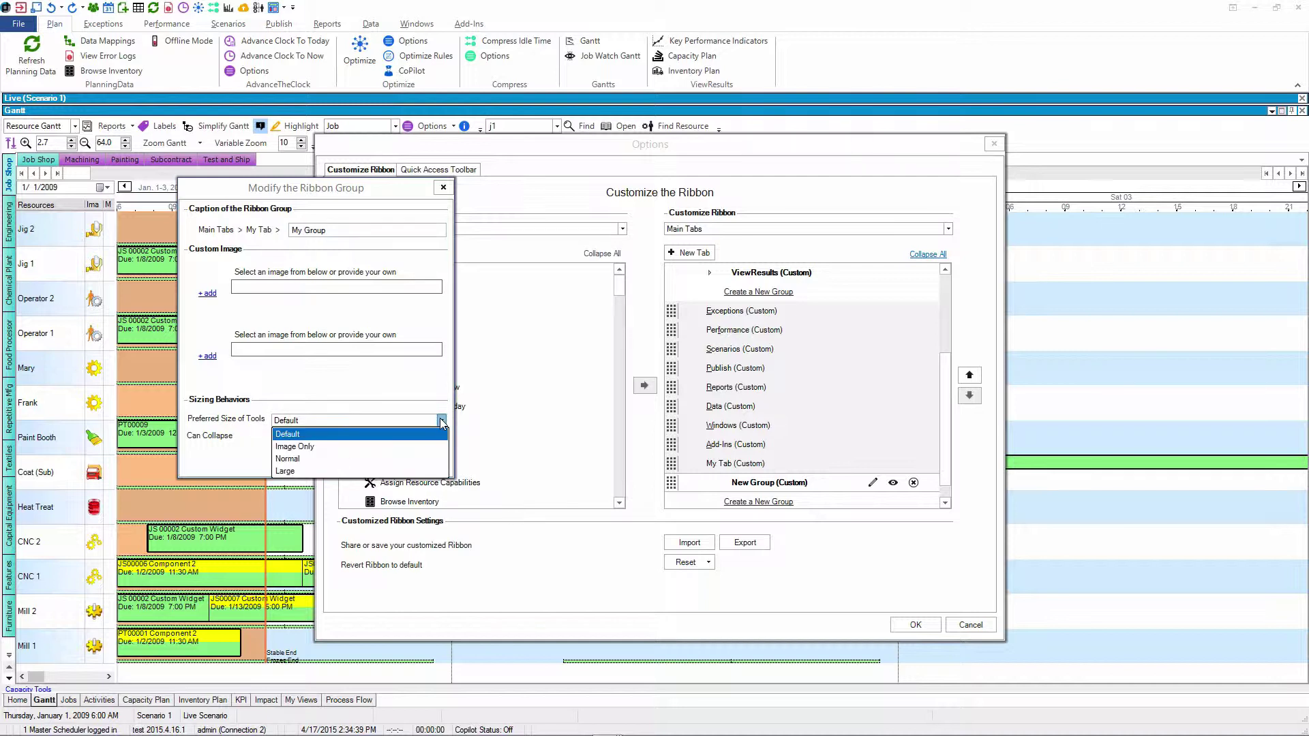
{"action": "left_click", "coordinate": [297, 472]}
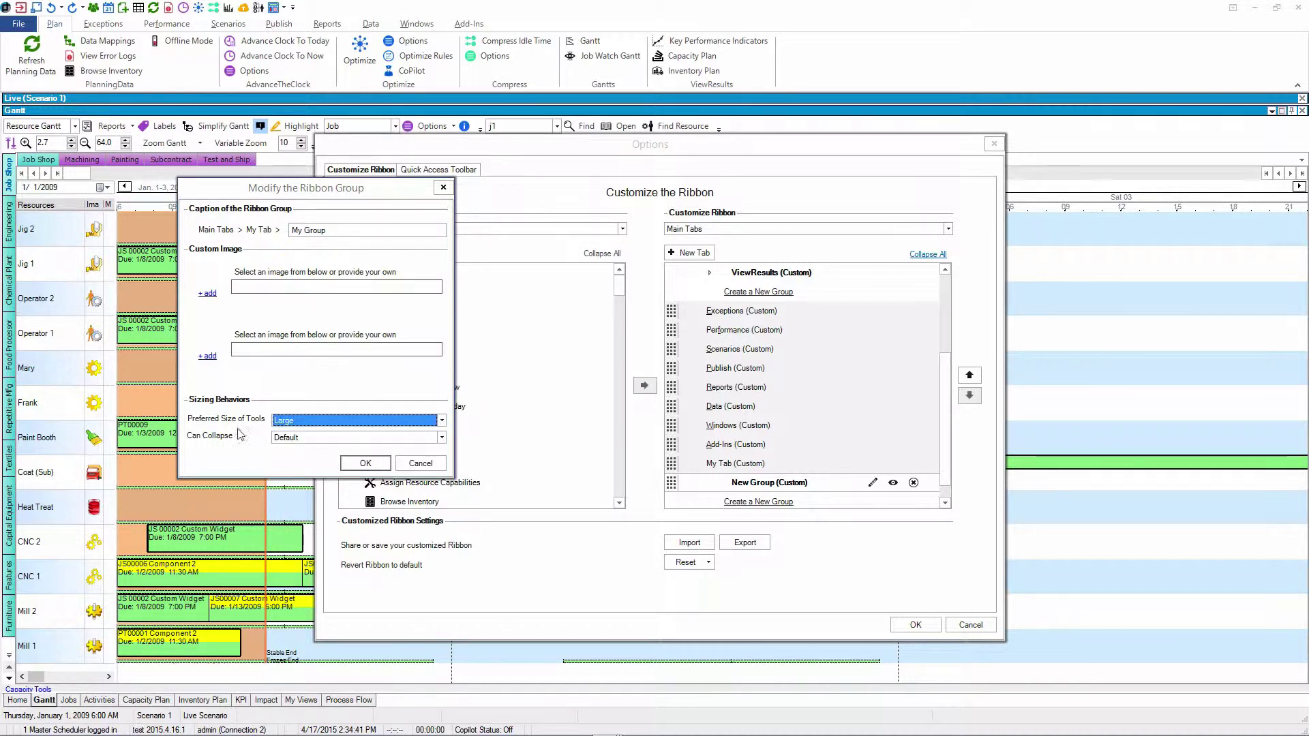
{"action": "left_click", "coordinate": [365, 464]}
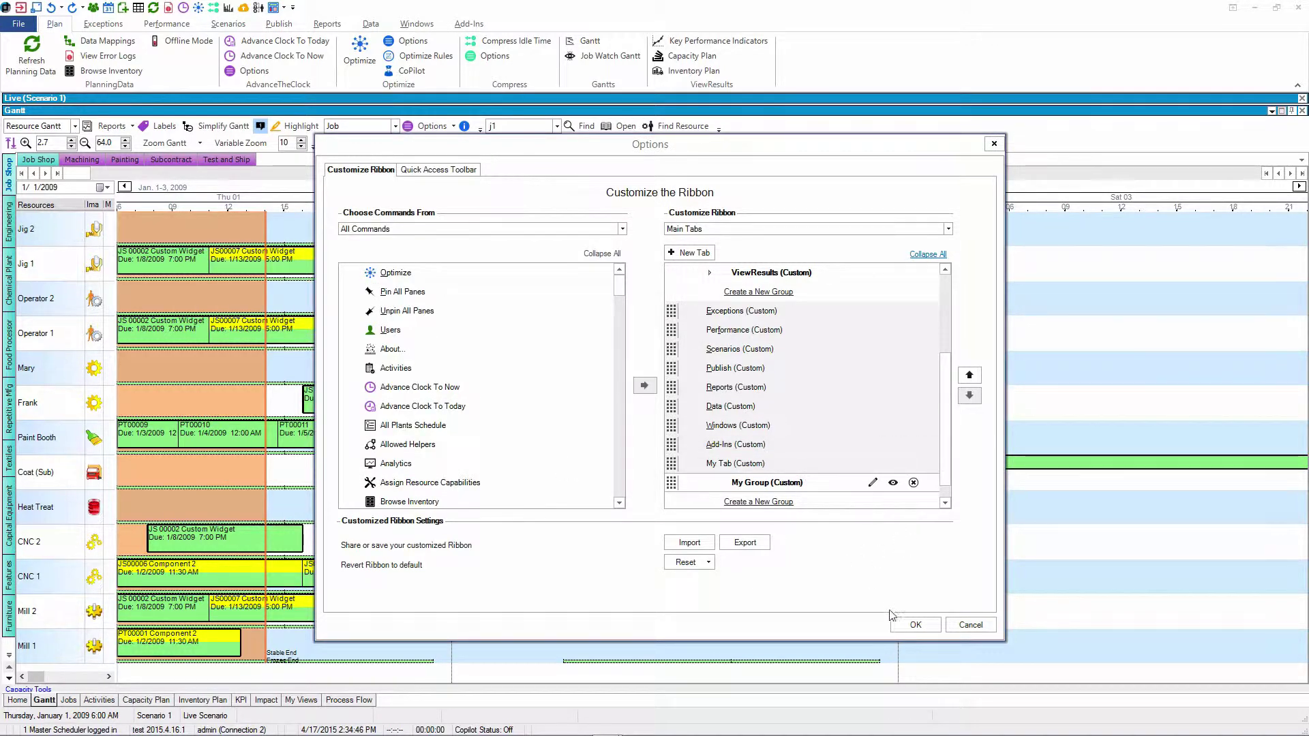
{"action": "left_click", "coordinate": [915, 625]}
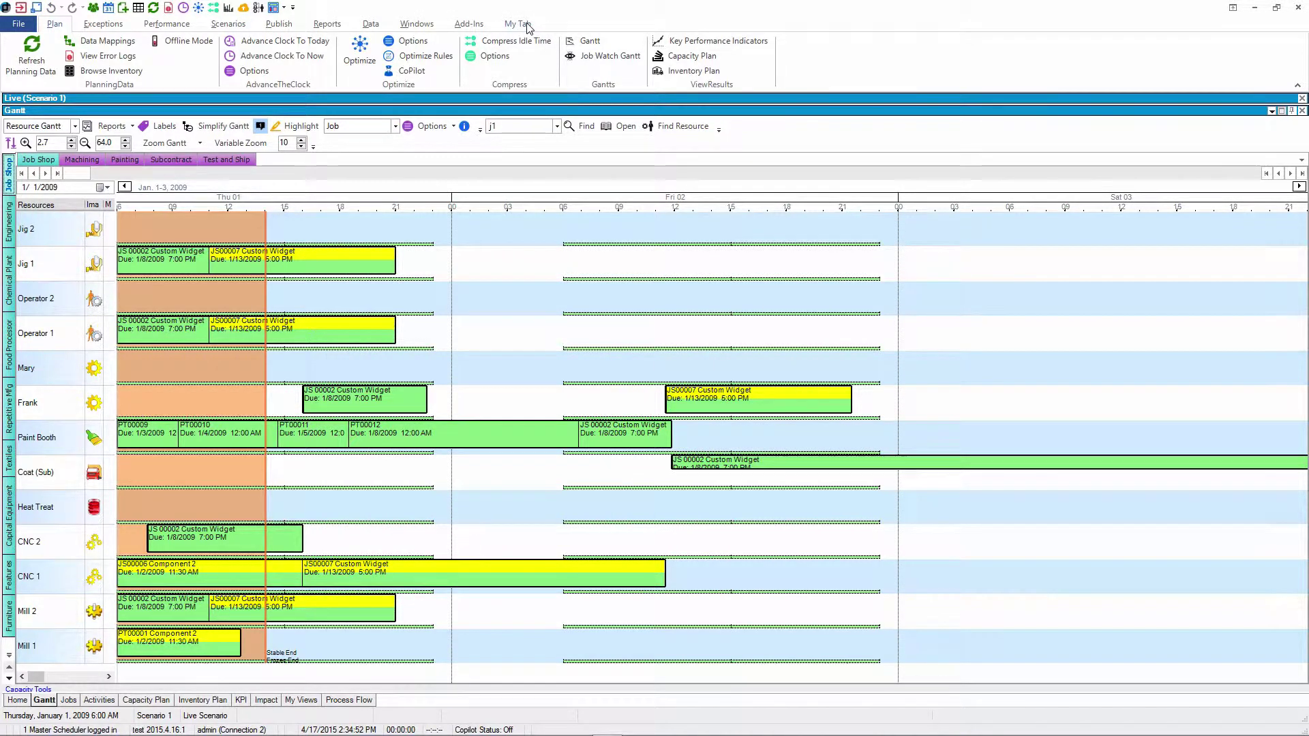
{"action": "left_click", "coordinate": [529, 28]}
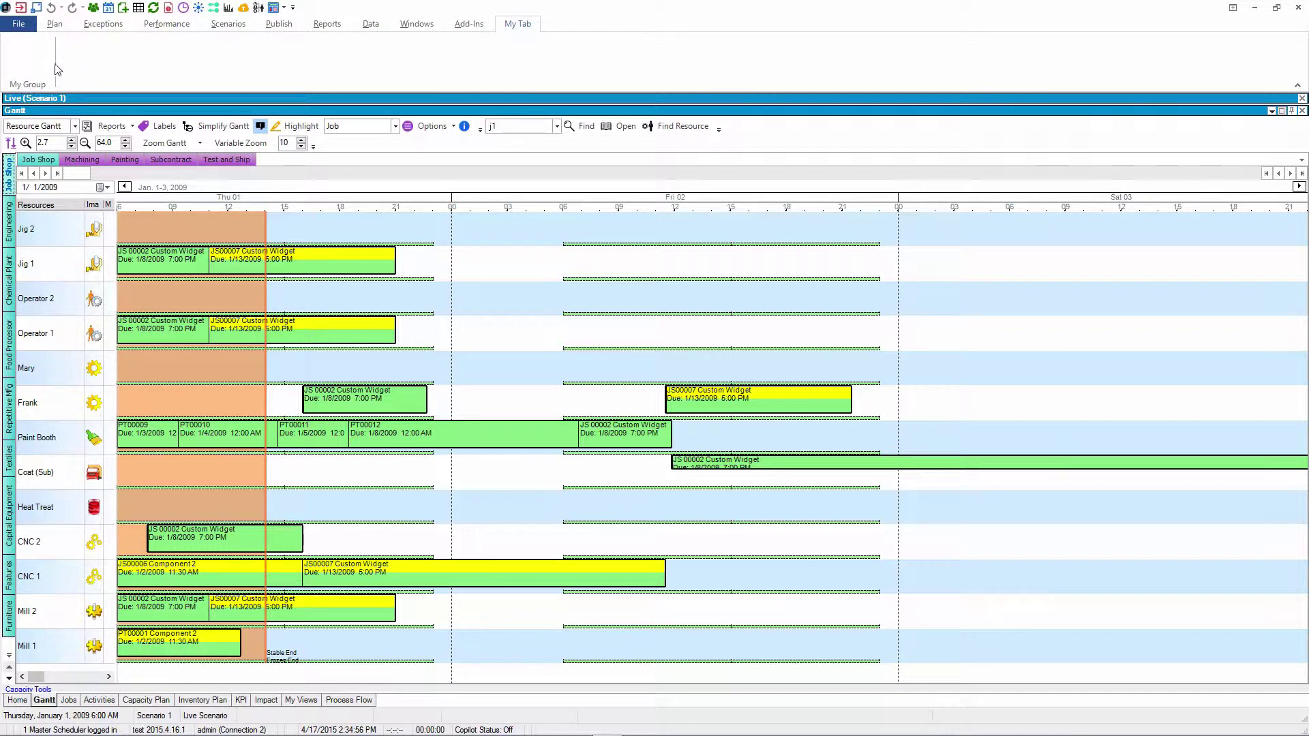
Step: Reopen the ribbon customization and add the Refresh Planning Data command to My Group
{"action": "right_click", "coordinate": [612, 60]}
{"action": "left_click", "coordinate": [656, 96]}
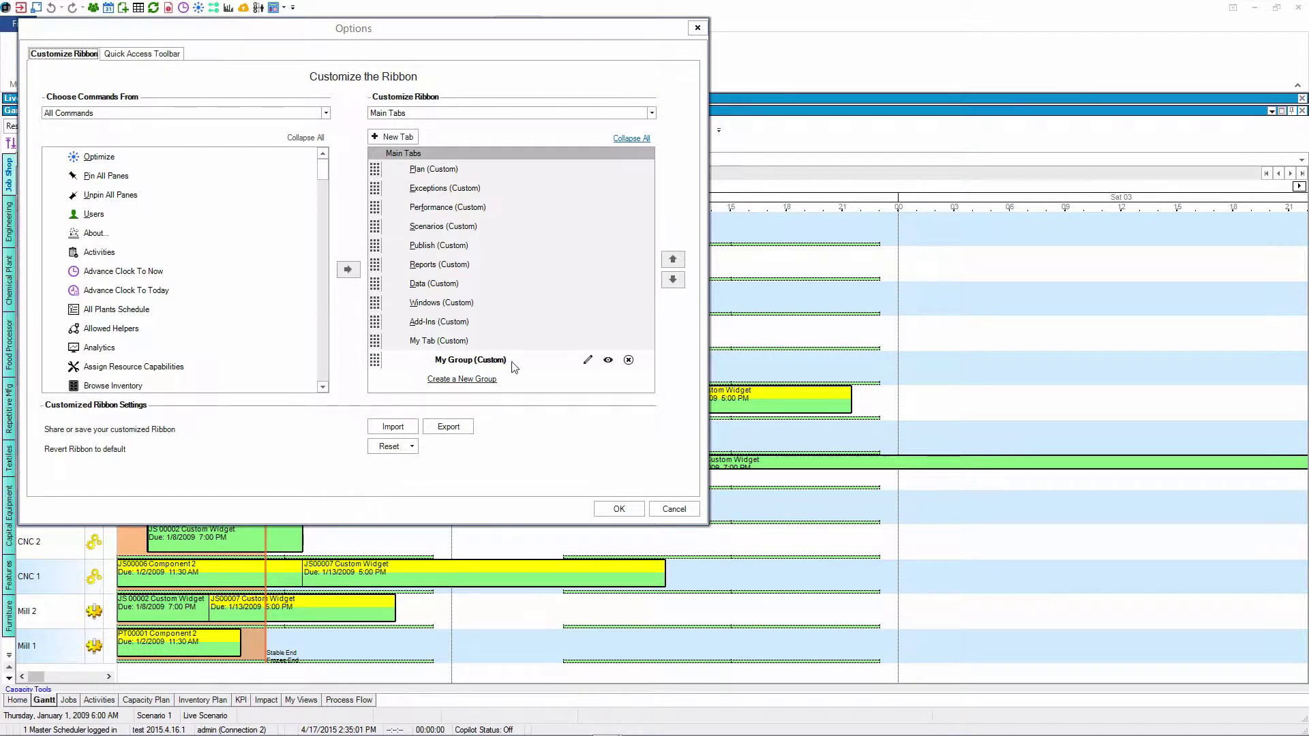
{"action": "left_click", "coordinate": [531, 364]}
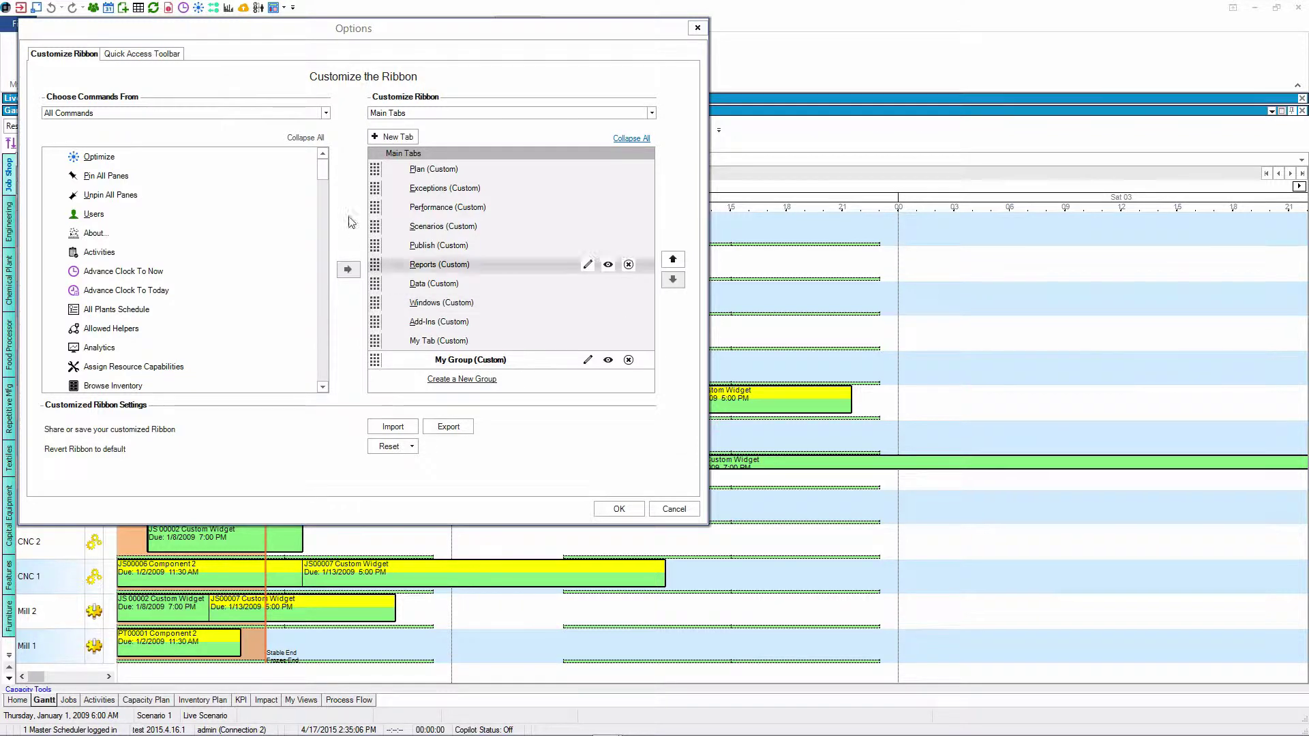
{"action": "left_click_drag", "start_coordinate": [321, 170], "coordinate": [313, 334]}
{"action": "left_click_drag", "start_coordinate": [138, 273], "coordinate": [548, 368]}
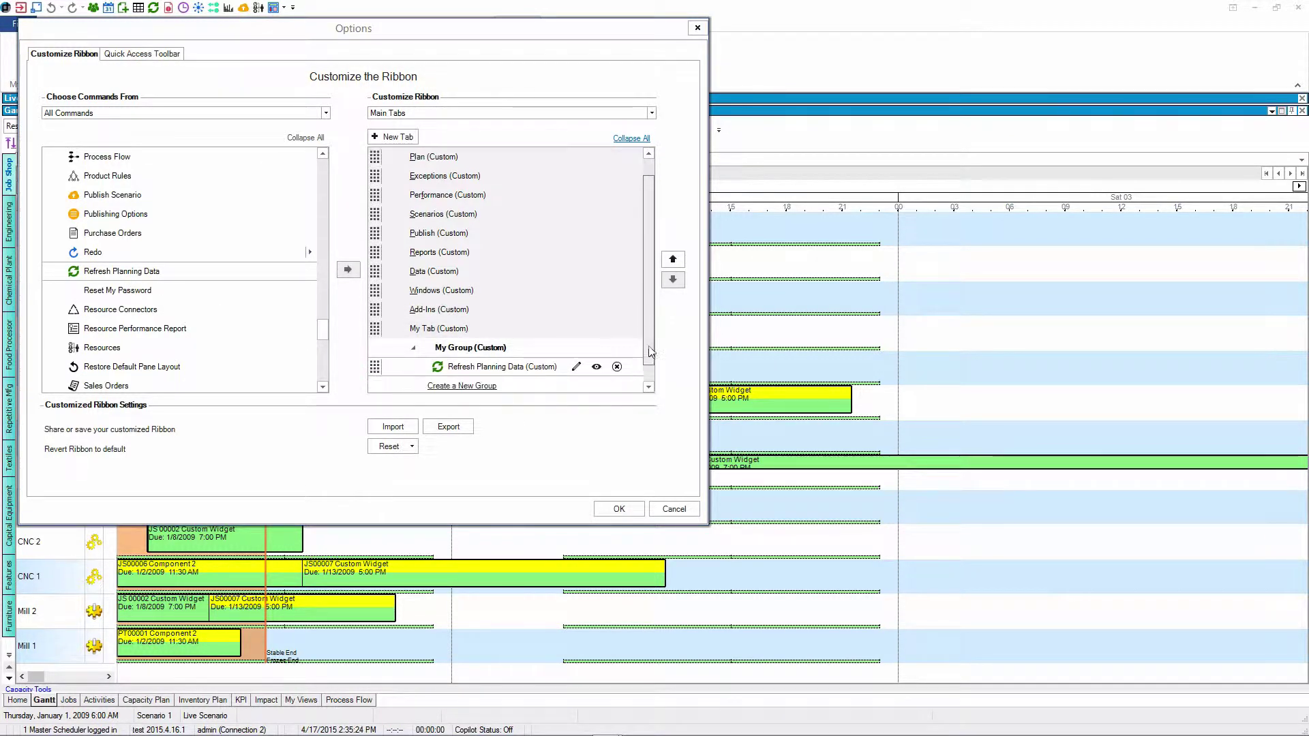
Step: Add the Publish Scenario and Optimize commands to My Group below Refresh Planning Data and apply the ribbon changes
{"action": "scroll", "coordinate": [518, 361], "scroll_direction": "down", "scroll_amount": 1}
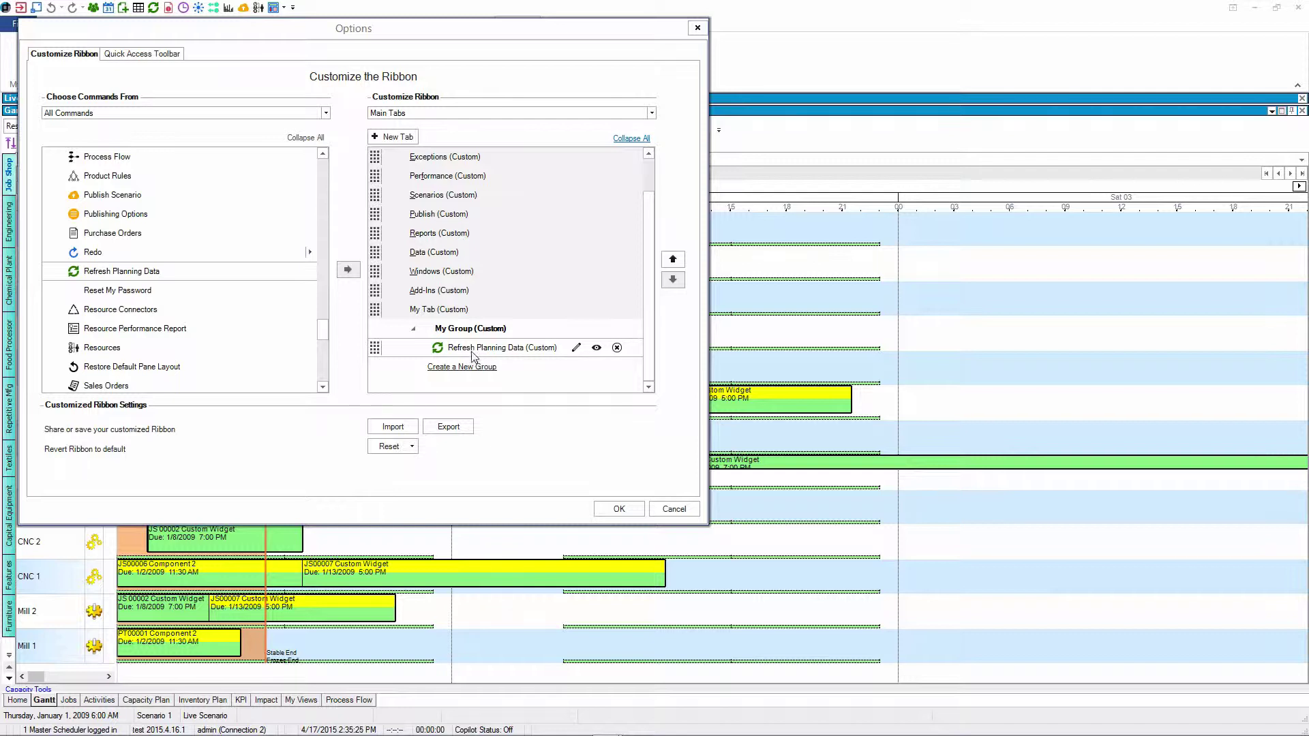
{"action": "left_click_drag", "start_coordinate": [324, 331], "coordinate": [325, 326]}
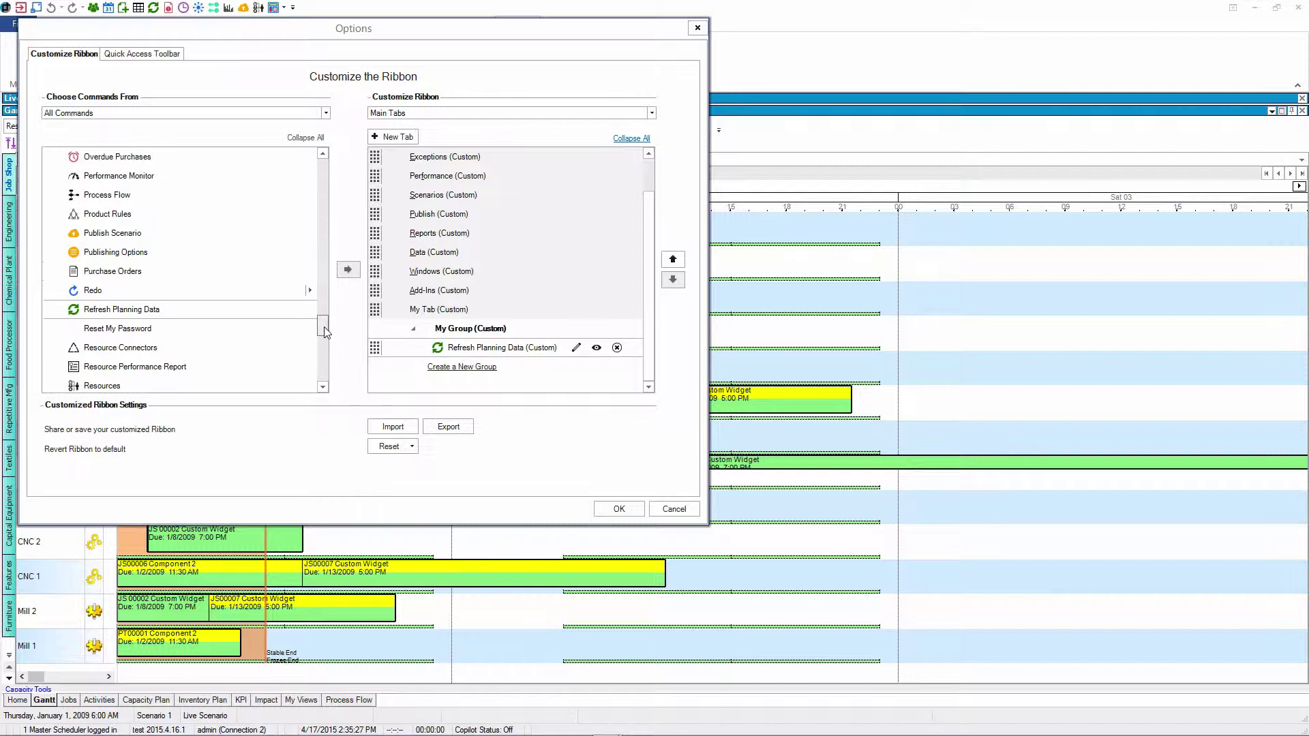
{"action": "left_click_drag", "start_coordinate": [130, 233], "coordinate": [487, 371]}
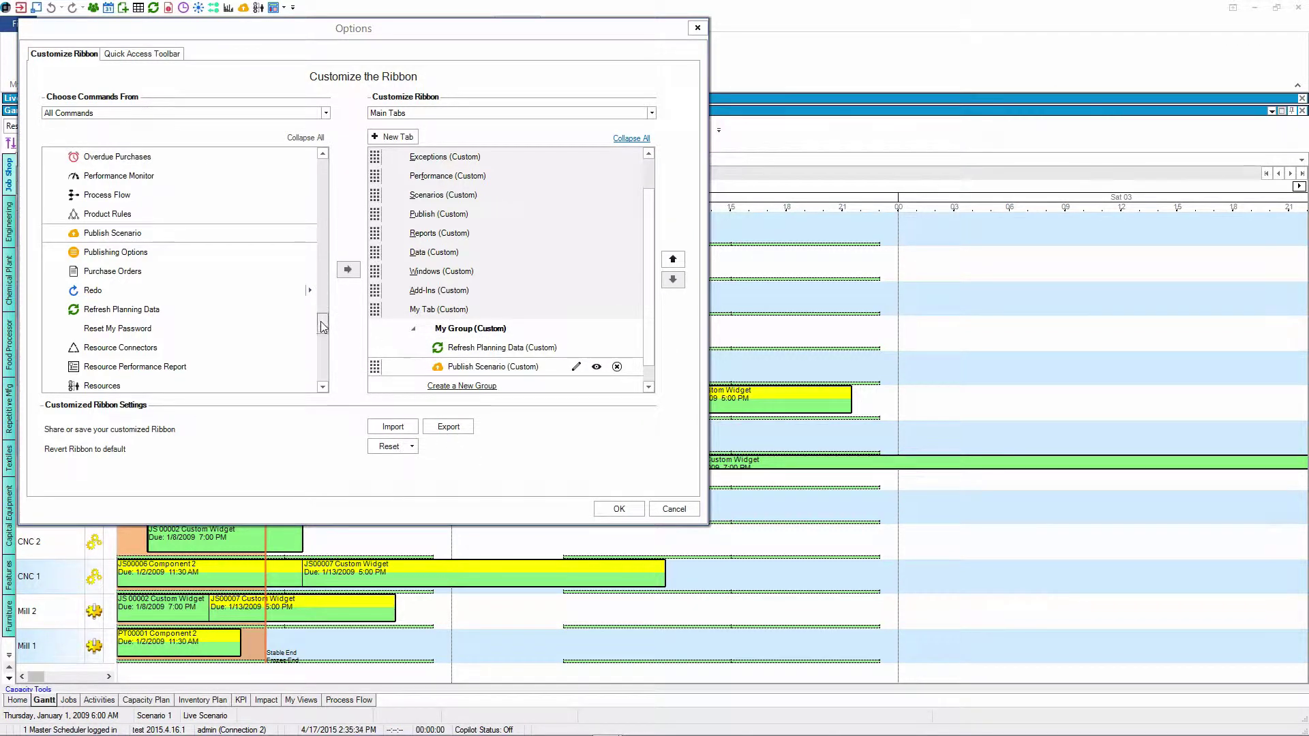
{"action": "left_click_drag", "start_coordinate": [323, 327], "coordinate": [322, 163]}
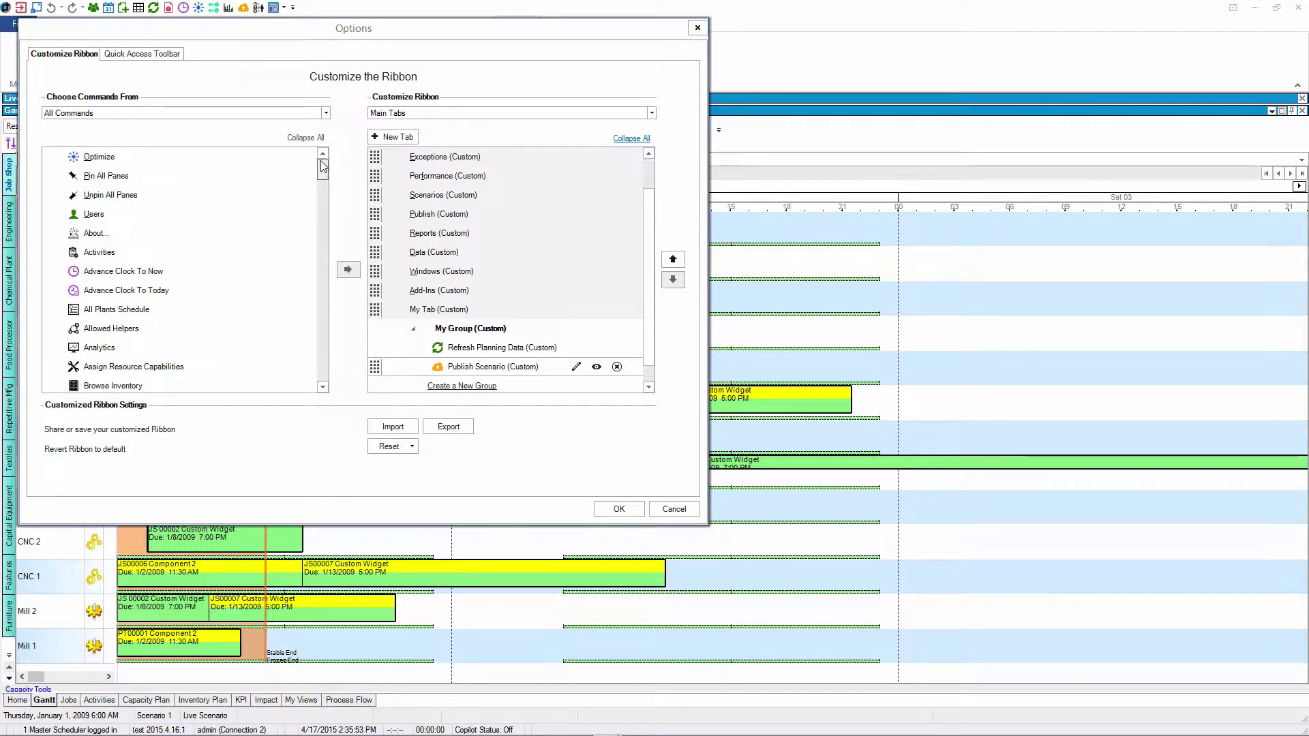
{"action": "left_click_drag", "start_coordinate": [108, 157], "coordinate": [457, 383]}
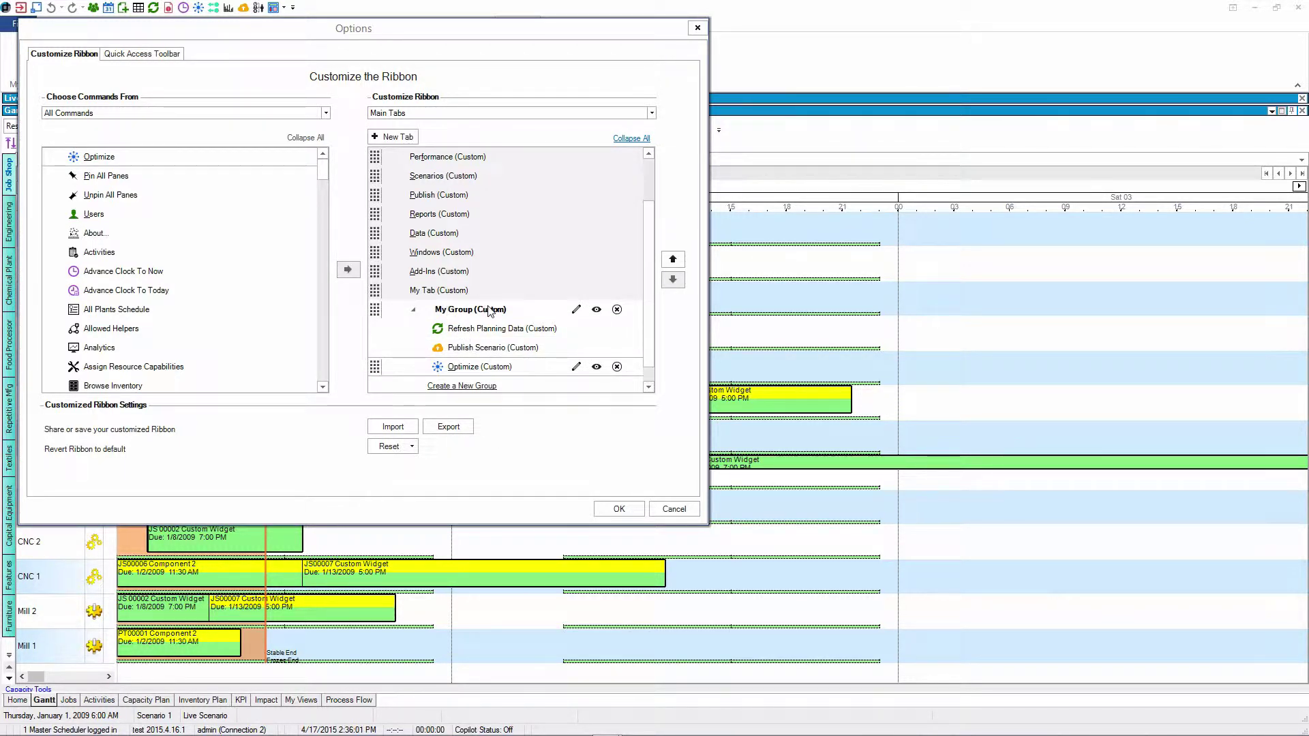
{"action": "left_click", "coordinate": [620, 511]}
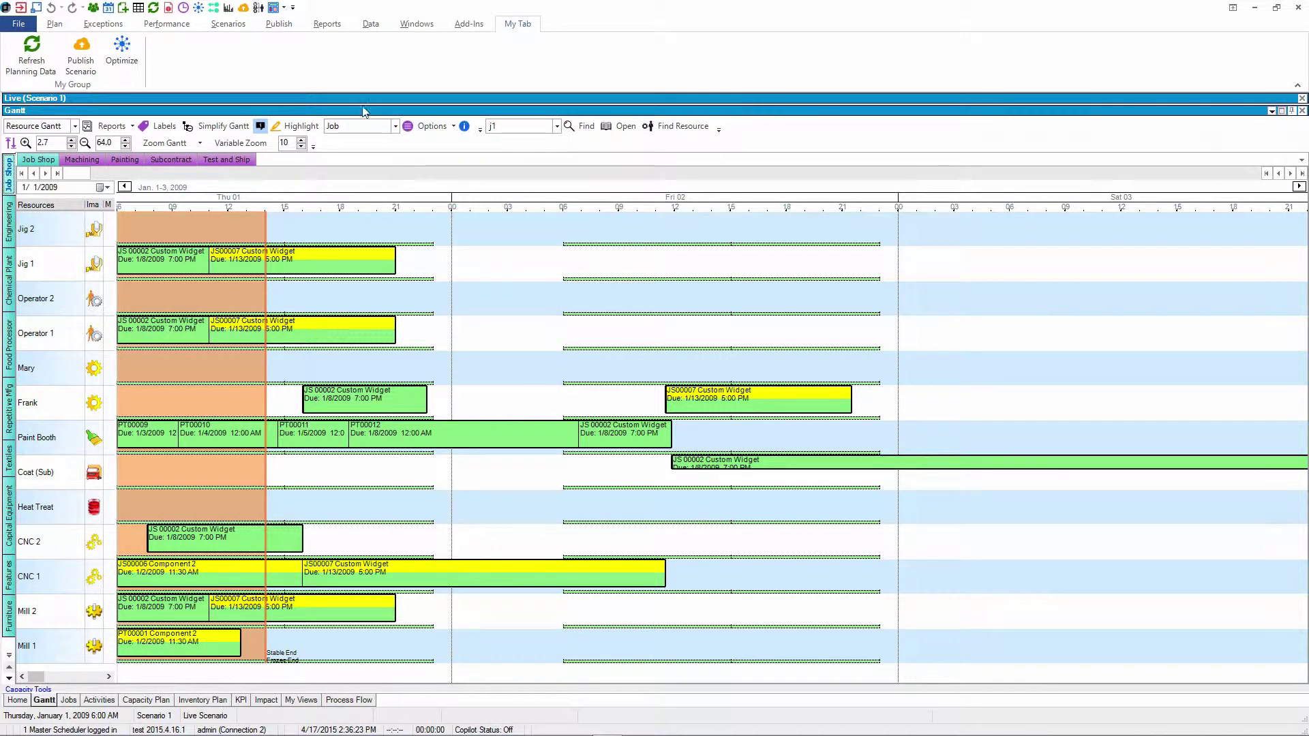
Step: Remove the Resources command from the Quick Access Toolbar and apply the change
{"action": "right_click", "coordinate": [734, 27]}
{"action": "right_click", "coordinate": [731, 59]}
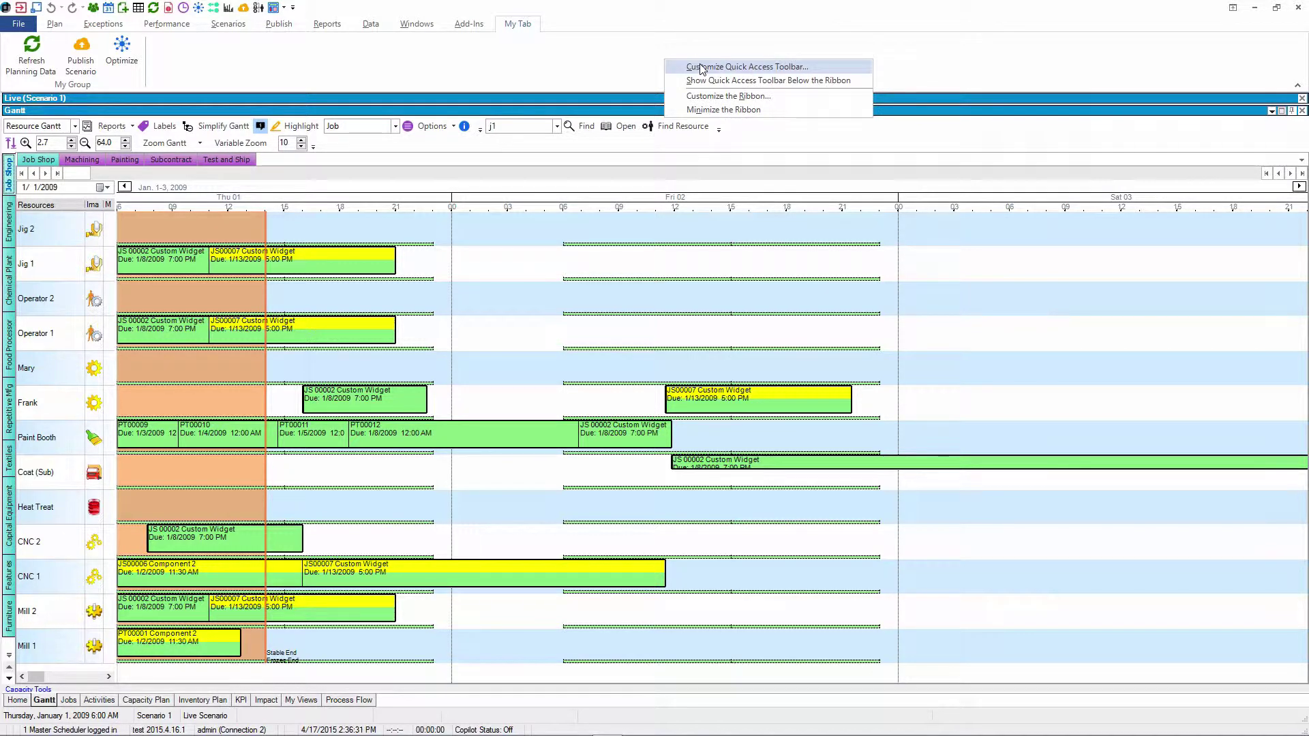
{"action": "left_click", "coordinate": [786, 68]}
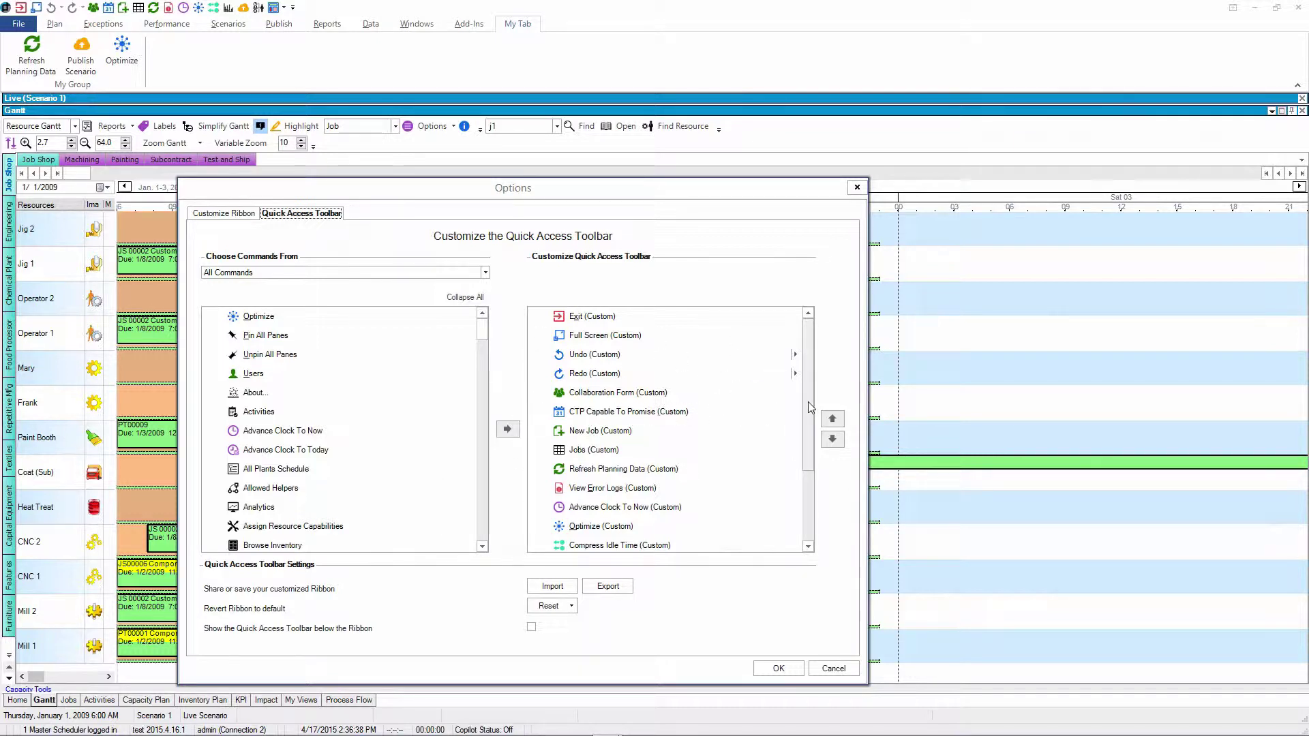
{"action": "scroll", "coordinate": [809, 407], "scroll_direction": "down", "scroll_amount": 5}
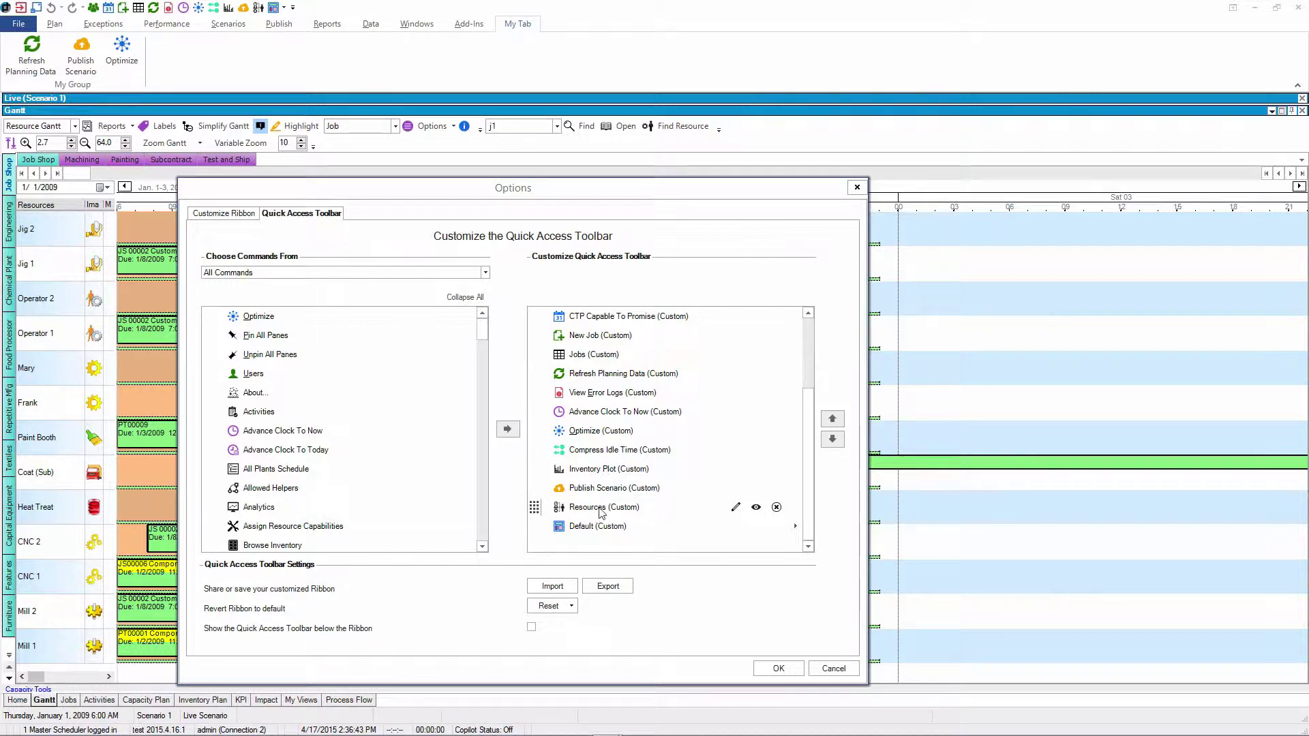
{"action": "left_click", "coordinate": [776, 508]}
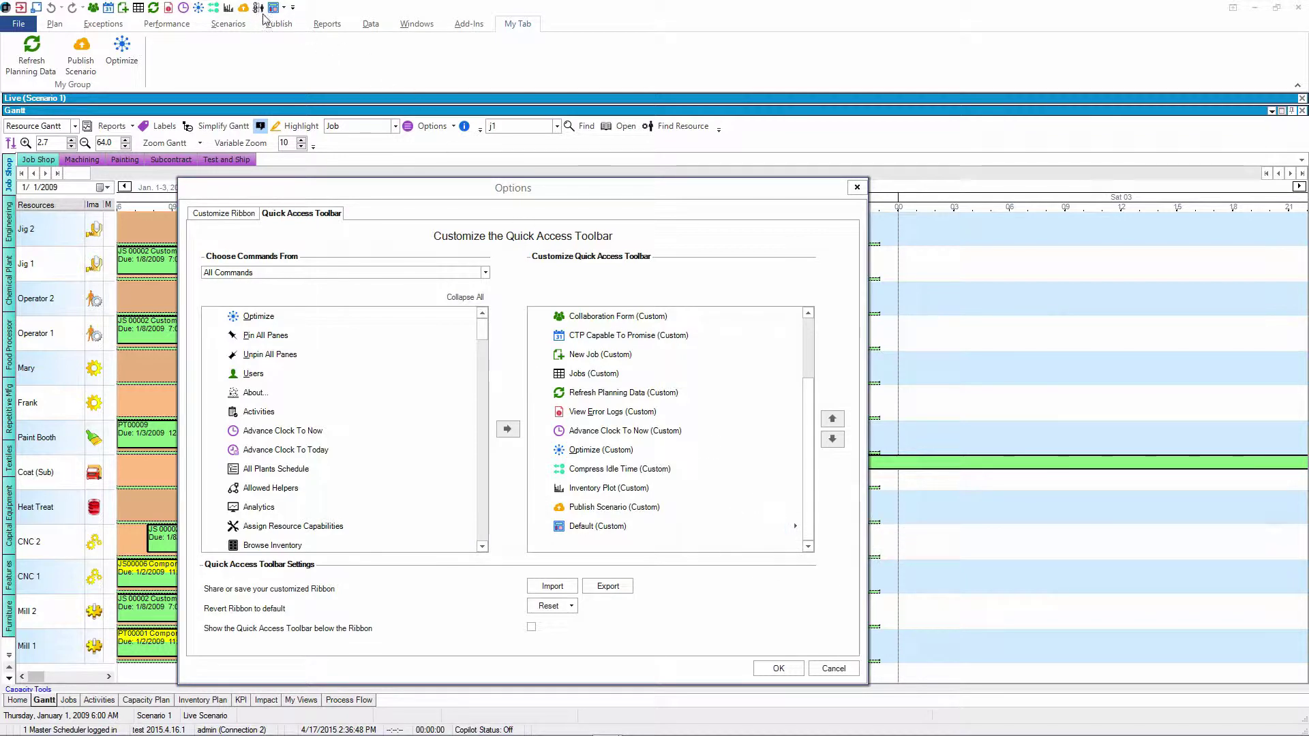
{"action": "left_click", "coordinate": [778, 669]}
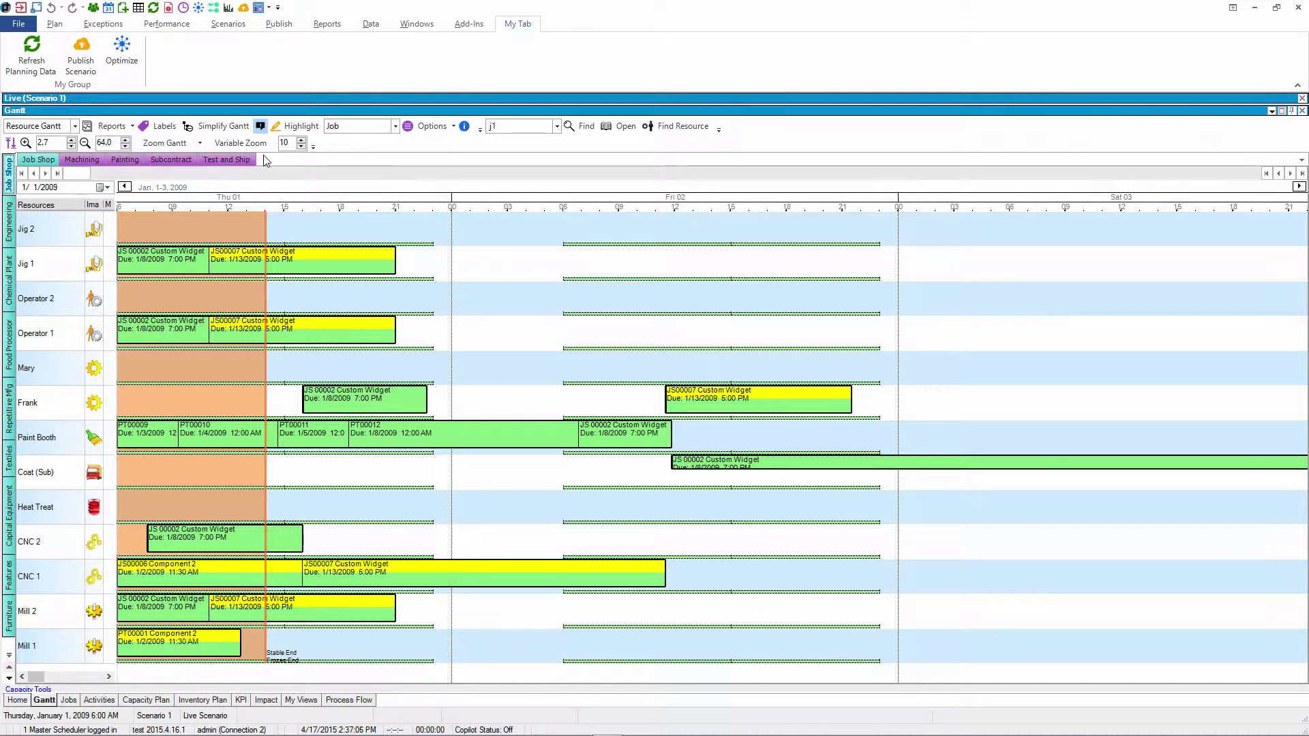
Step: Unlock the Gantt toolbars and move the Find toolbar onto its own row below the zoom toolbar
{"action": "right_click", "coordinate": [795, 147]}
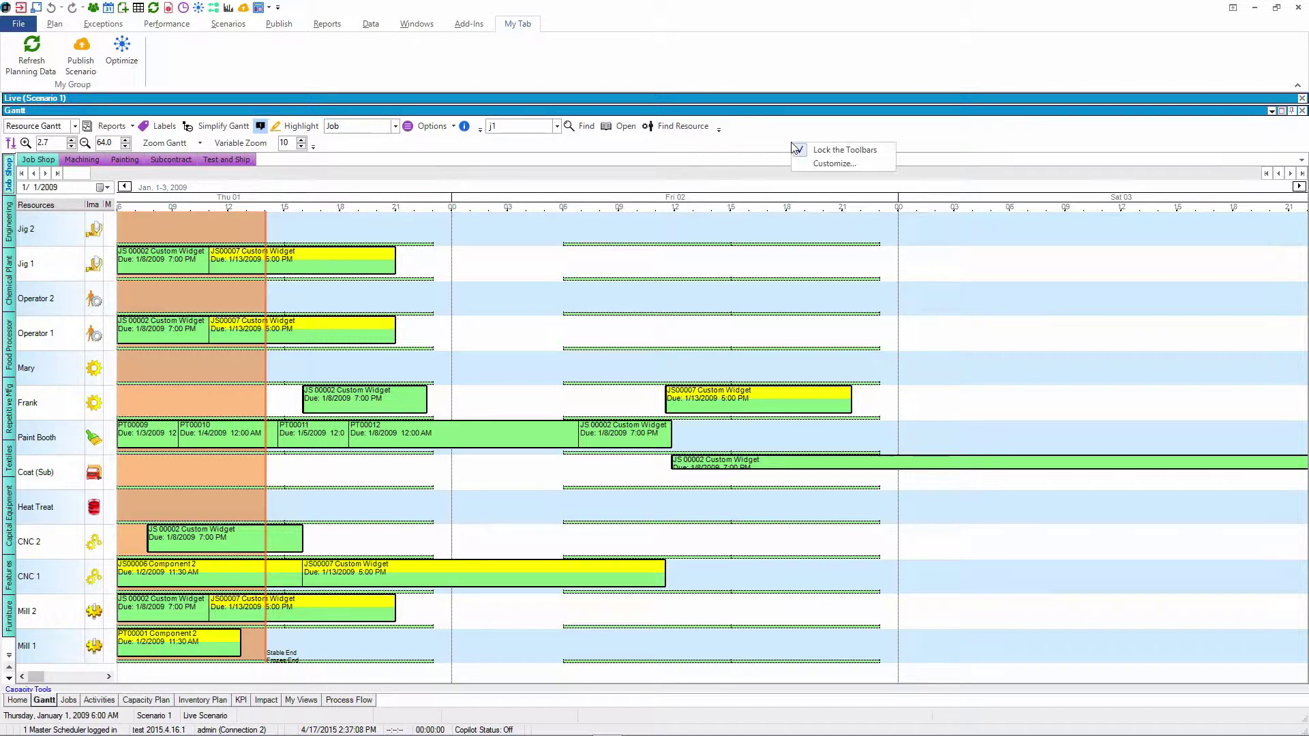
{"action": "left_click", "coordinate": [845, 149]}
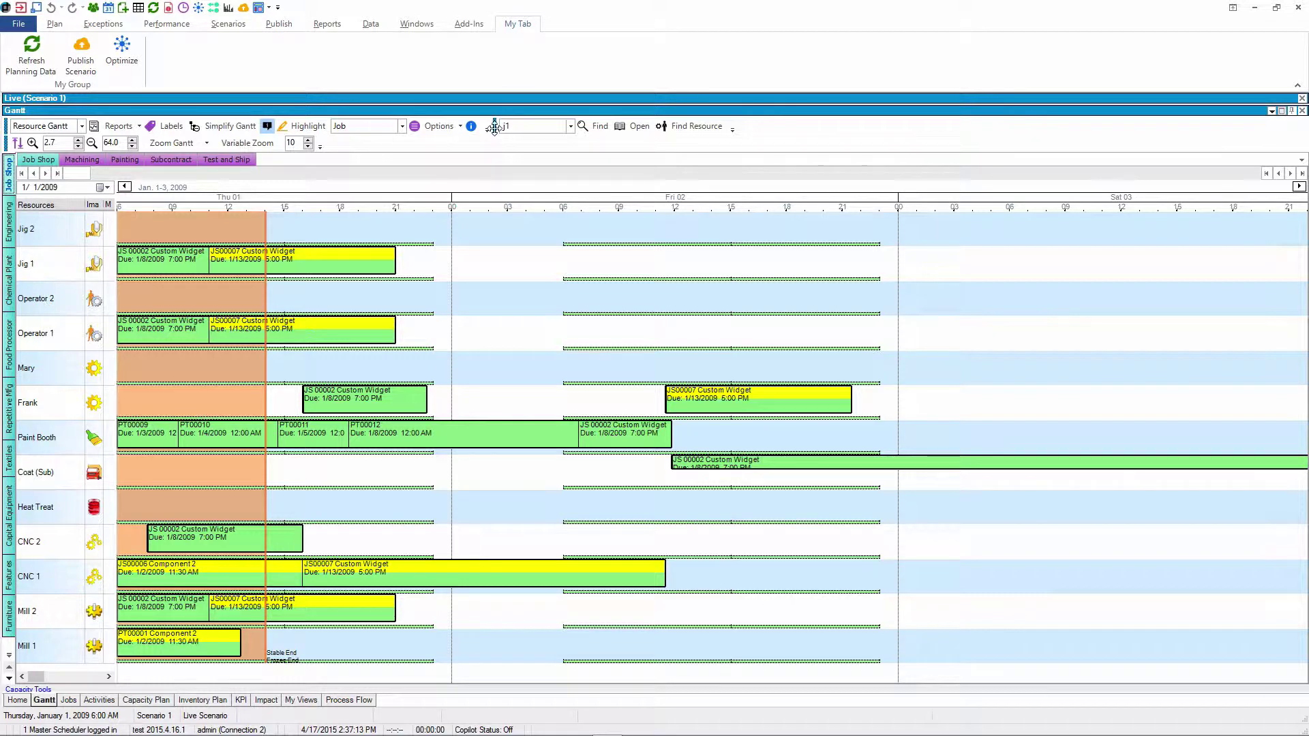
{"action": "left_click_drag", "start_coordinate": [499, 132], "coordinate": [8, 158]}
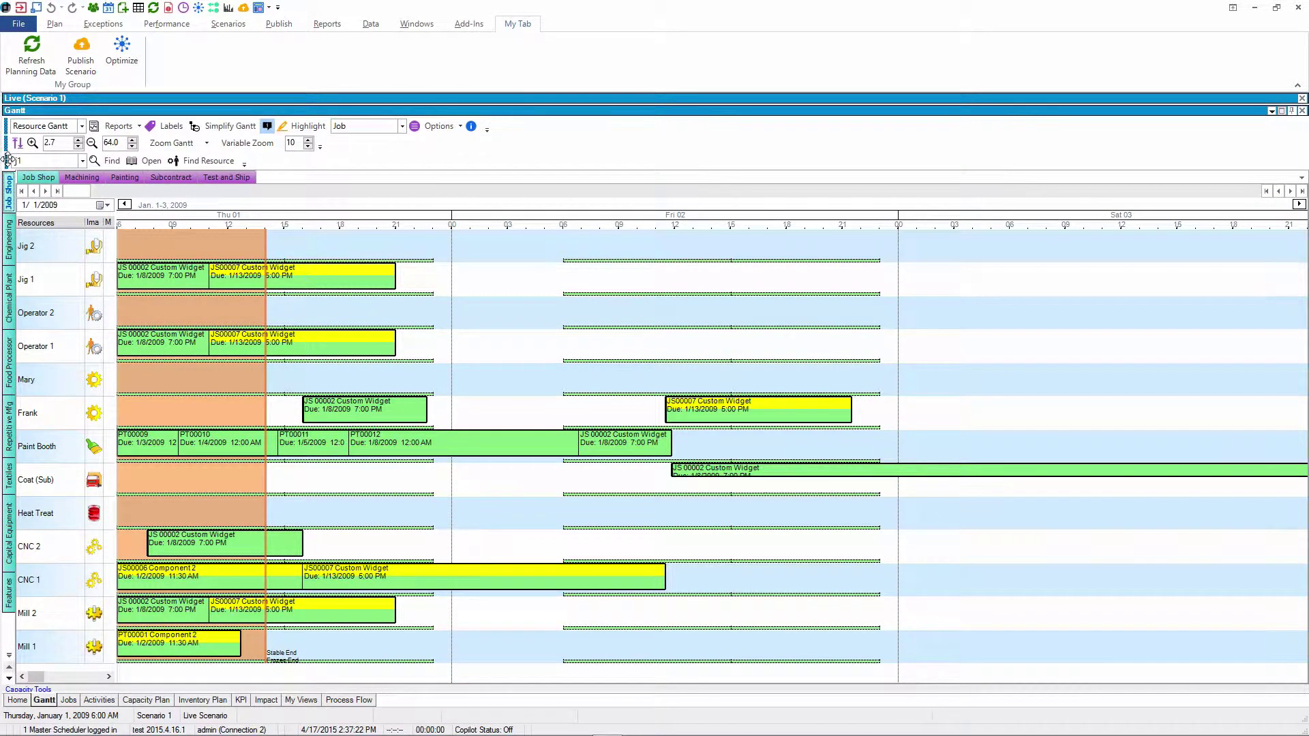
Step: Lock the Gantt toolbars in their new arrangement
{"action": "right_click", "coordinate": [428, 168]}
{"action": "left_click", "coordinate": [470, 169]}
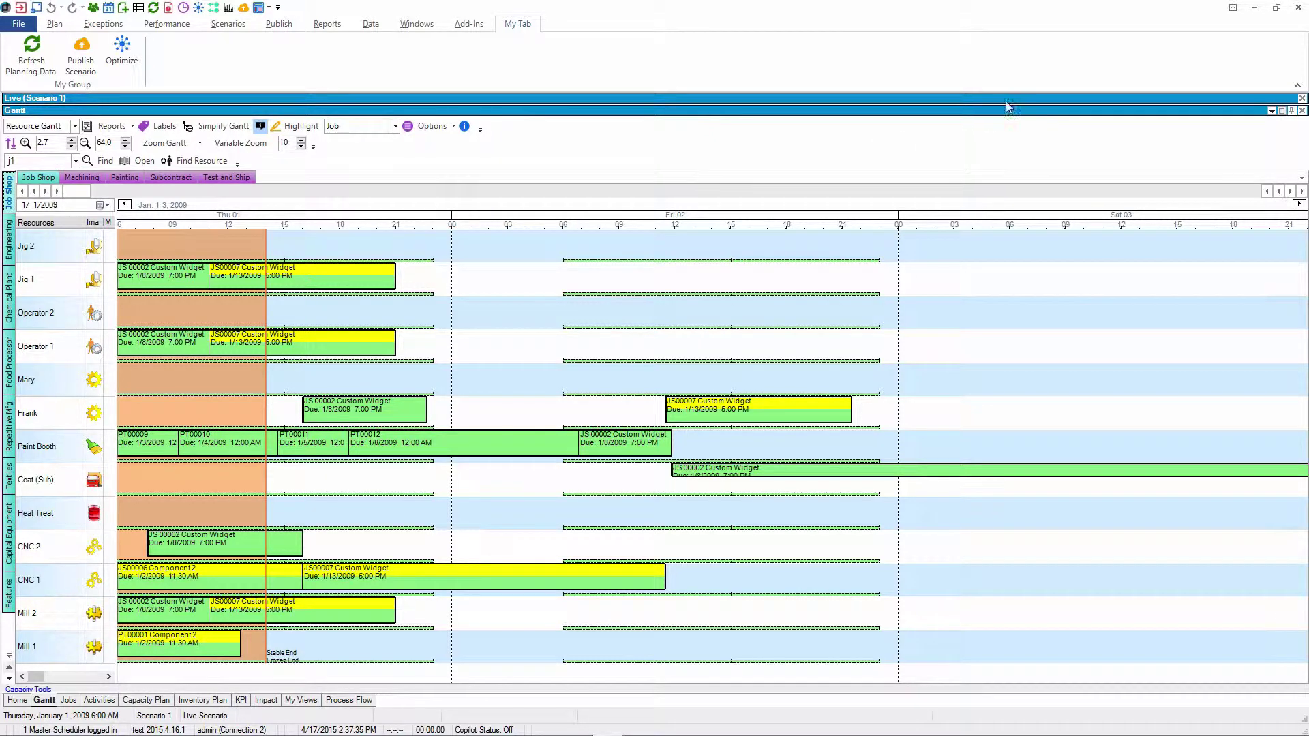
Step: Restore the application window from full screen, move it toward the desktop's upper-left corner and narrow it to free up desktop space
{"action": "left_click", "coordinate": [1275, 8]}
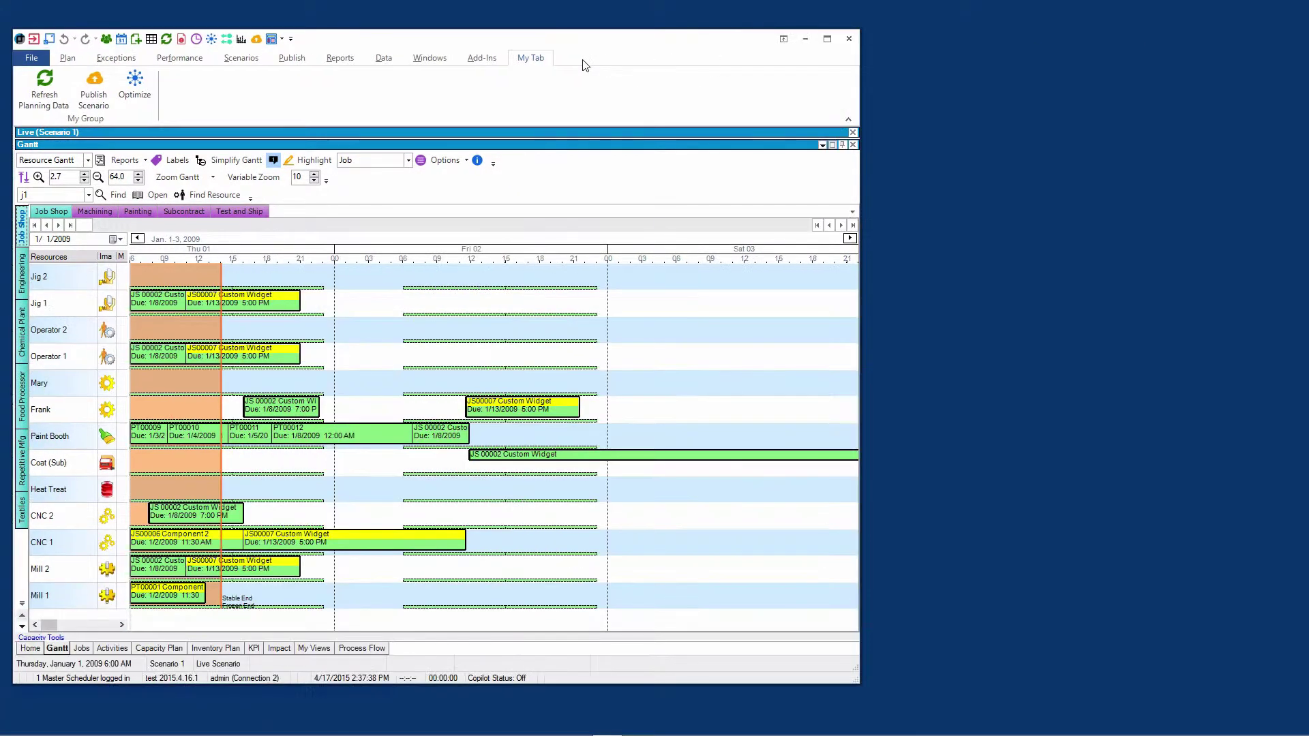
{"action": "left_click_drag", "start_coordinate": [567, 44], "coordinate": [557, 32]}
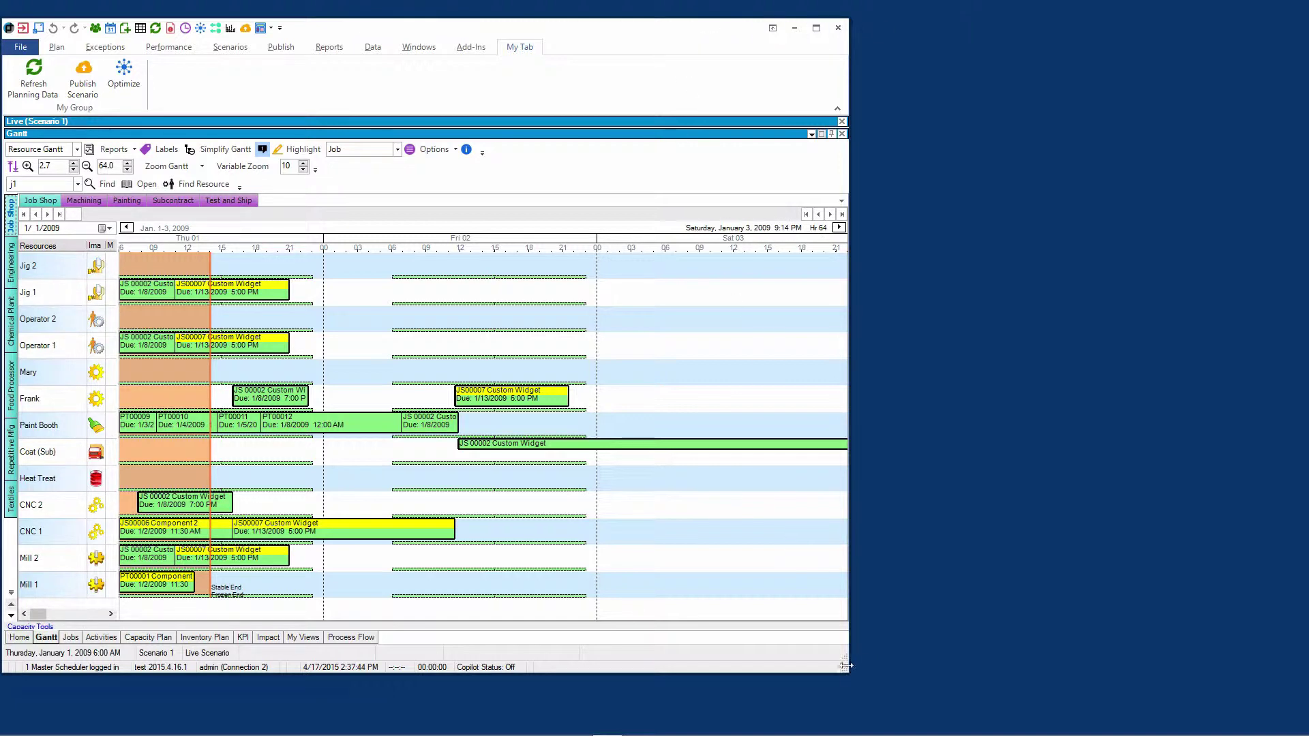
{"action": "left_click_drag", "start_coordinate": [848, 672], "coordinate": [693, 671]}
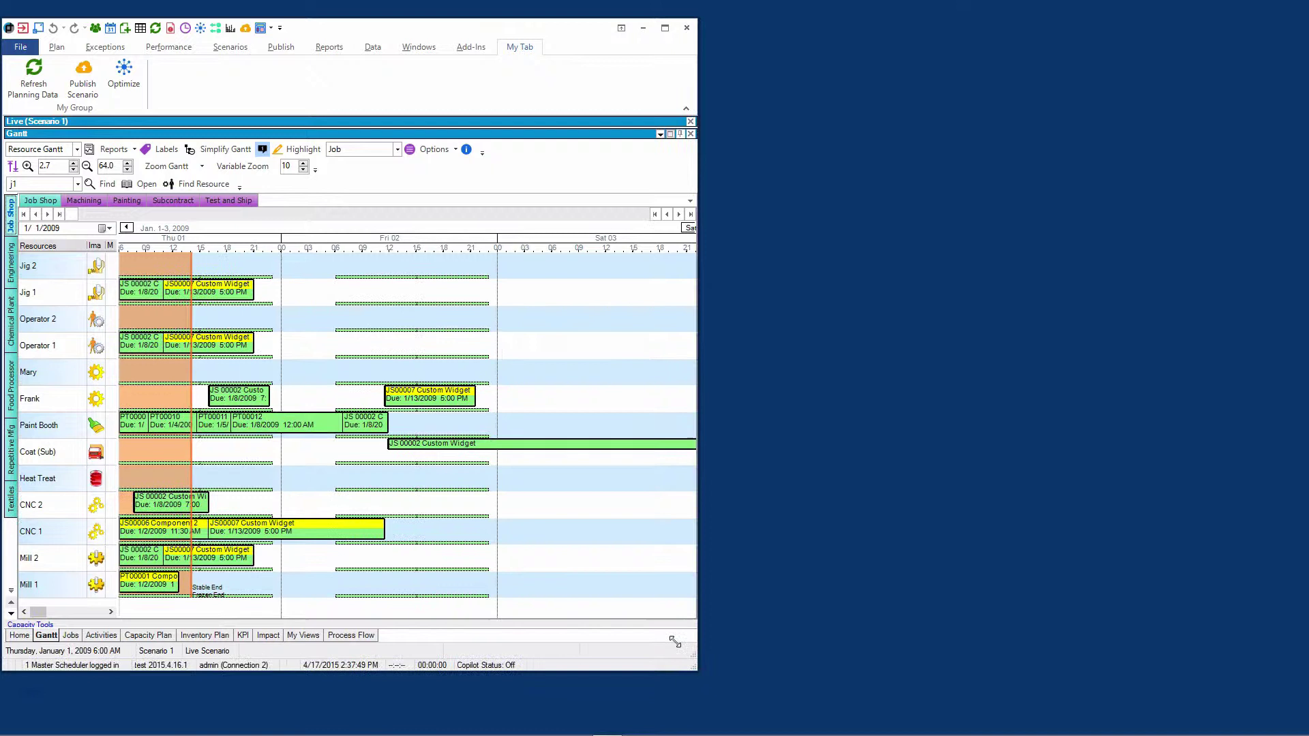
Step: Unlock the Gantt toolbars and float Find, Navigation and Display Options outside the application window, stacked in that order
{"action": "right_click", "coordinate": [483, 173]}
{"action": "left_click", "coordinate": [506, 183]}
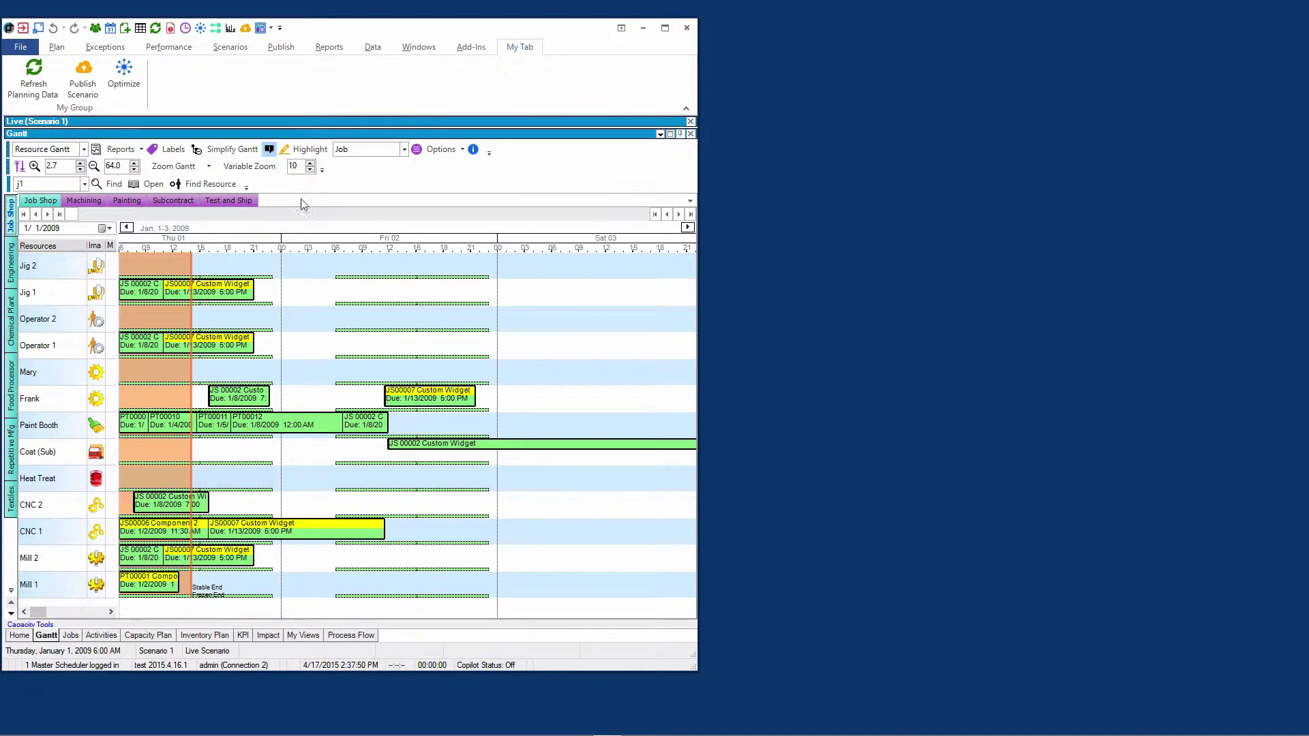
{"action": "left_click_drag", "start_coordinate": [9, 184], "coordinate": [745, 40]}
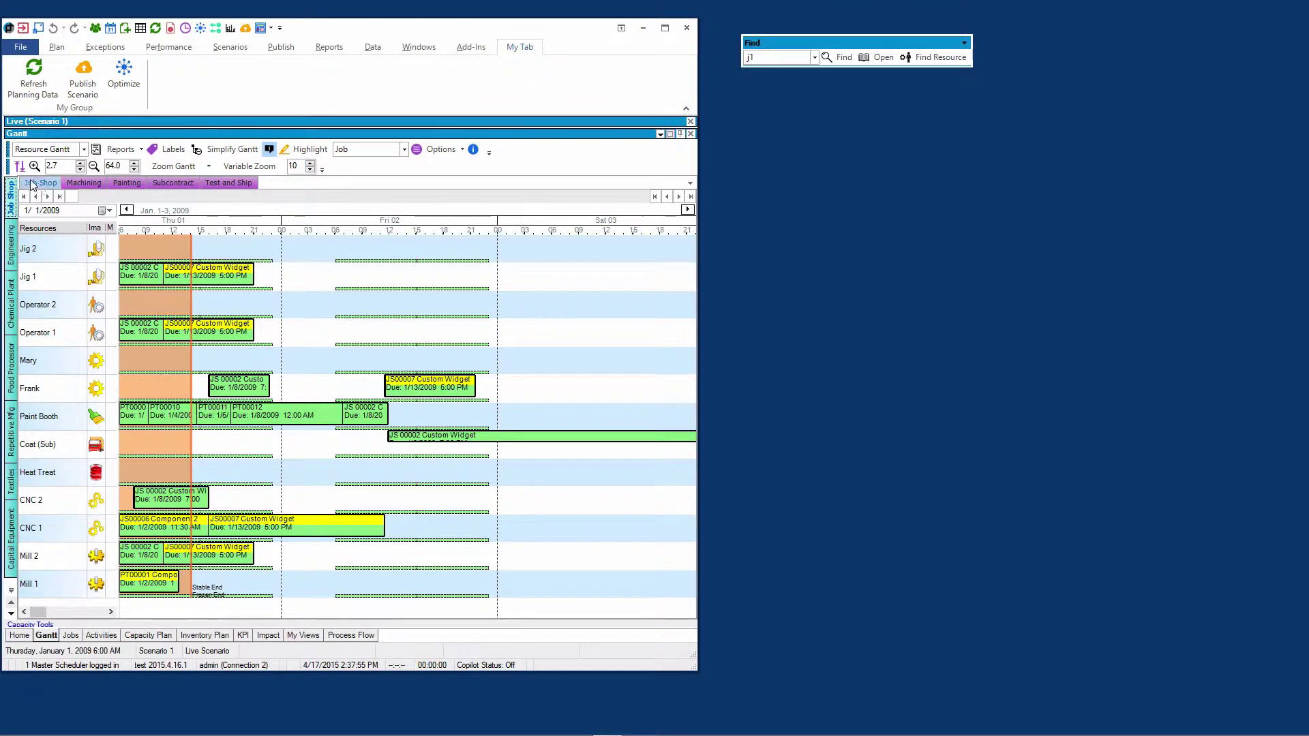
{"action": "left_click_drag", "start_coordinate": [7, 168], "coordinate": [751, 86]}
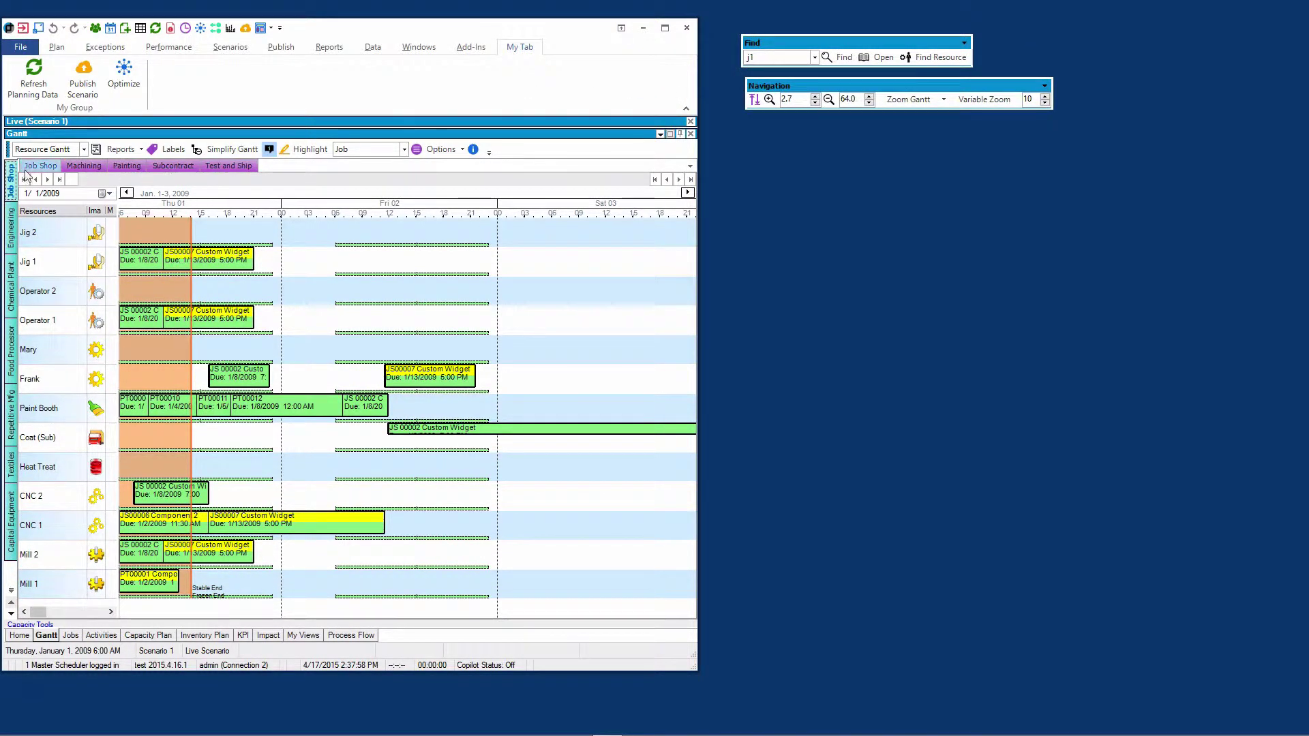
{"action": "left_click_drag", "start_coordinate": [8, 150], "coordinate": [750, 131]}
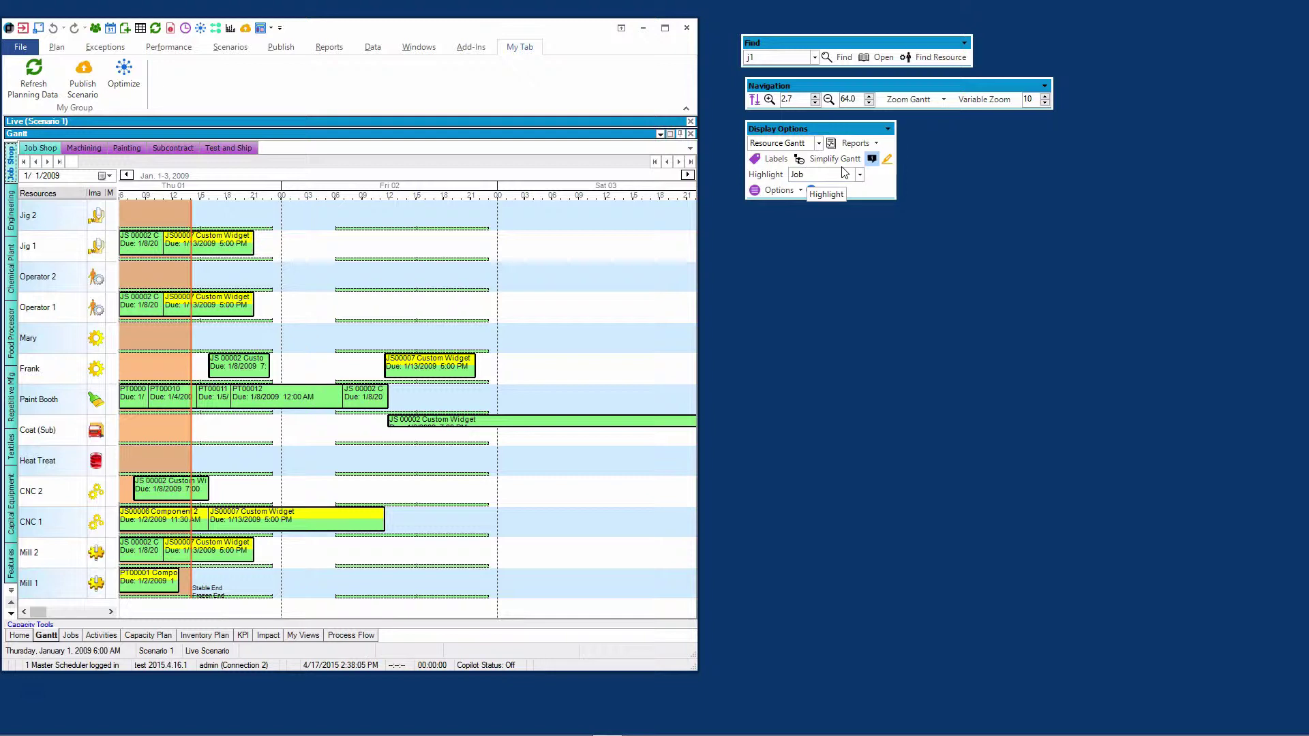
Step: Adjust the Gantt zoom span from the floating Navigation toolbar to 41.0 hours
{"action": "left_click", "coordinate": [870, 98]}
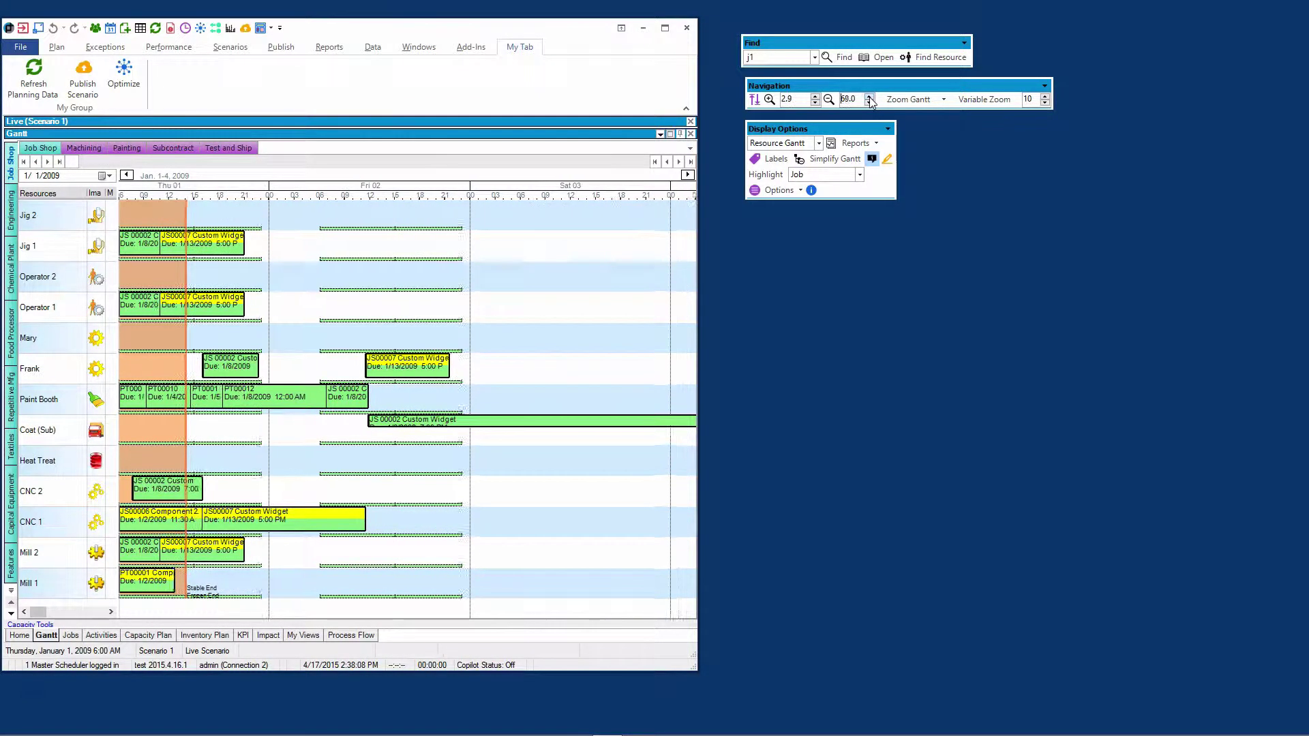
{"action": "left_click", "coordinate": [869, 102]}
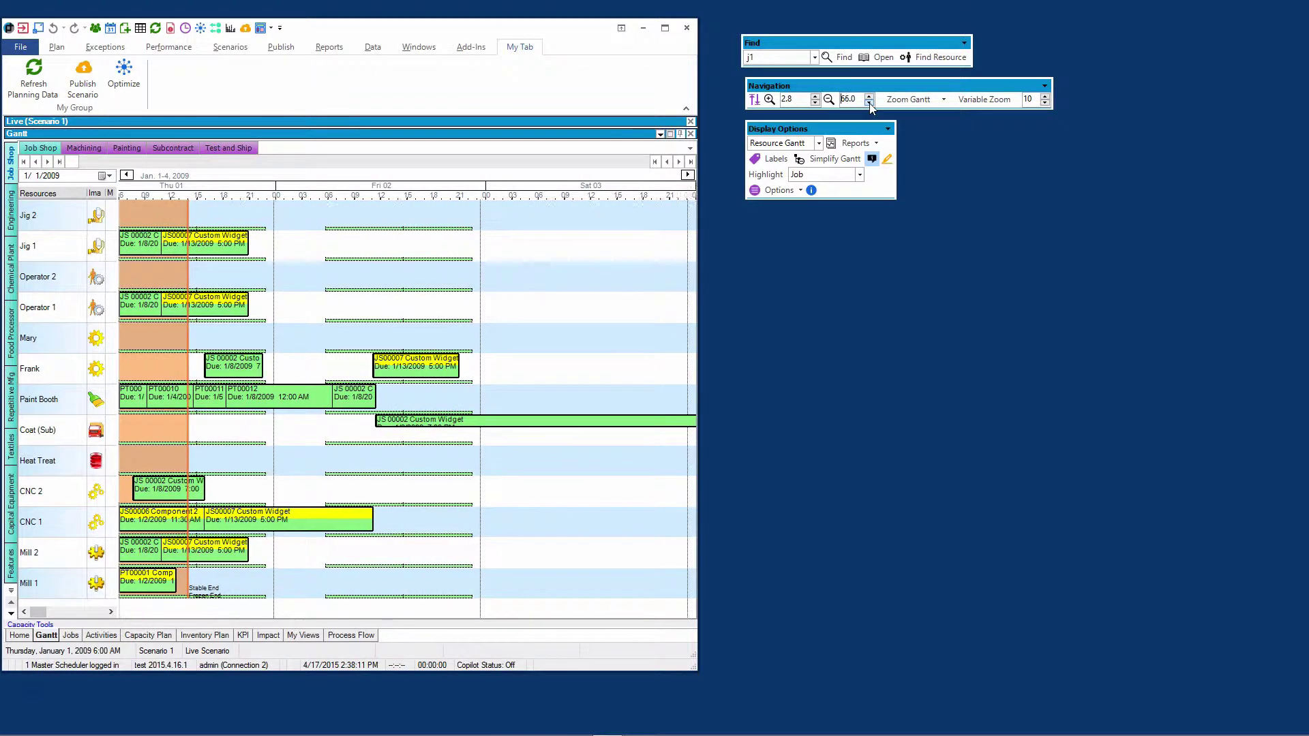
{"action": "left_click", "coordinate": [870, 102]}
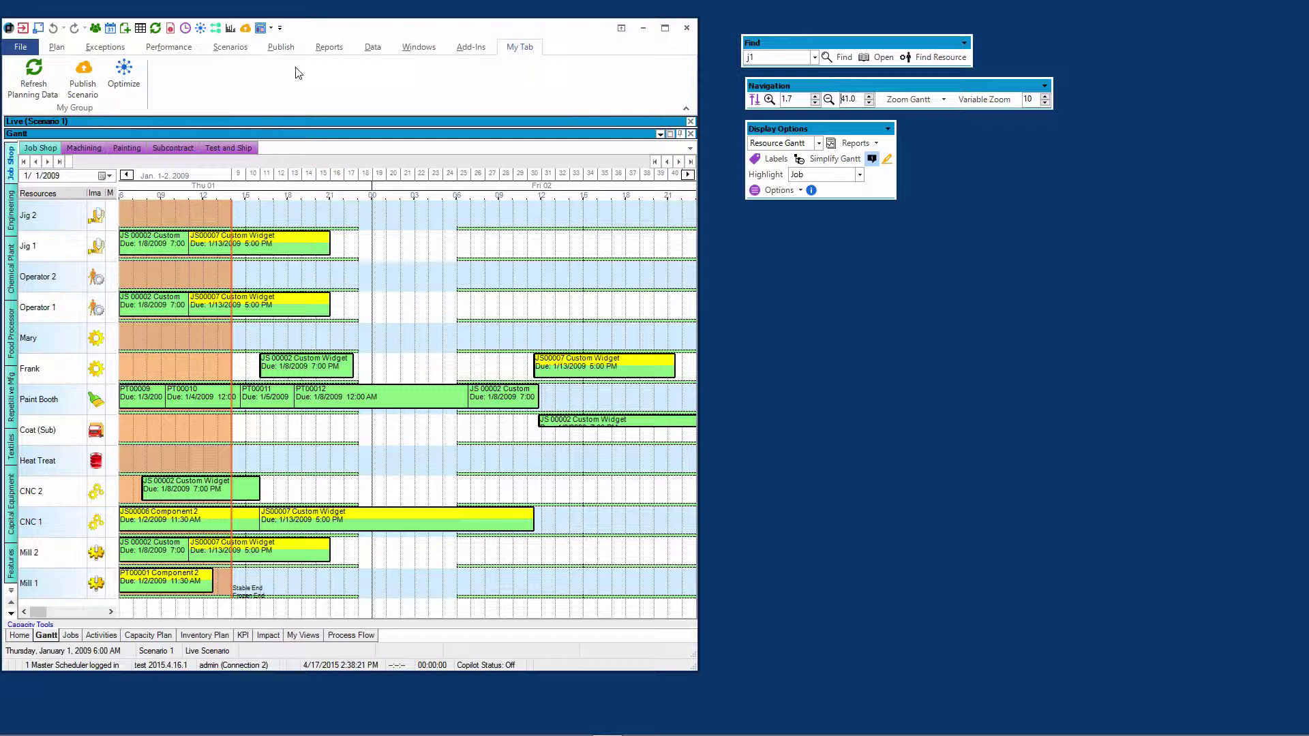
Step: Minimize the ribbon to preview commands temporarily on My Tab, Windows and Data, and restore the full ribbon
{"action": "left_click", "coordinate": [686, 109]}
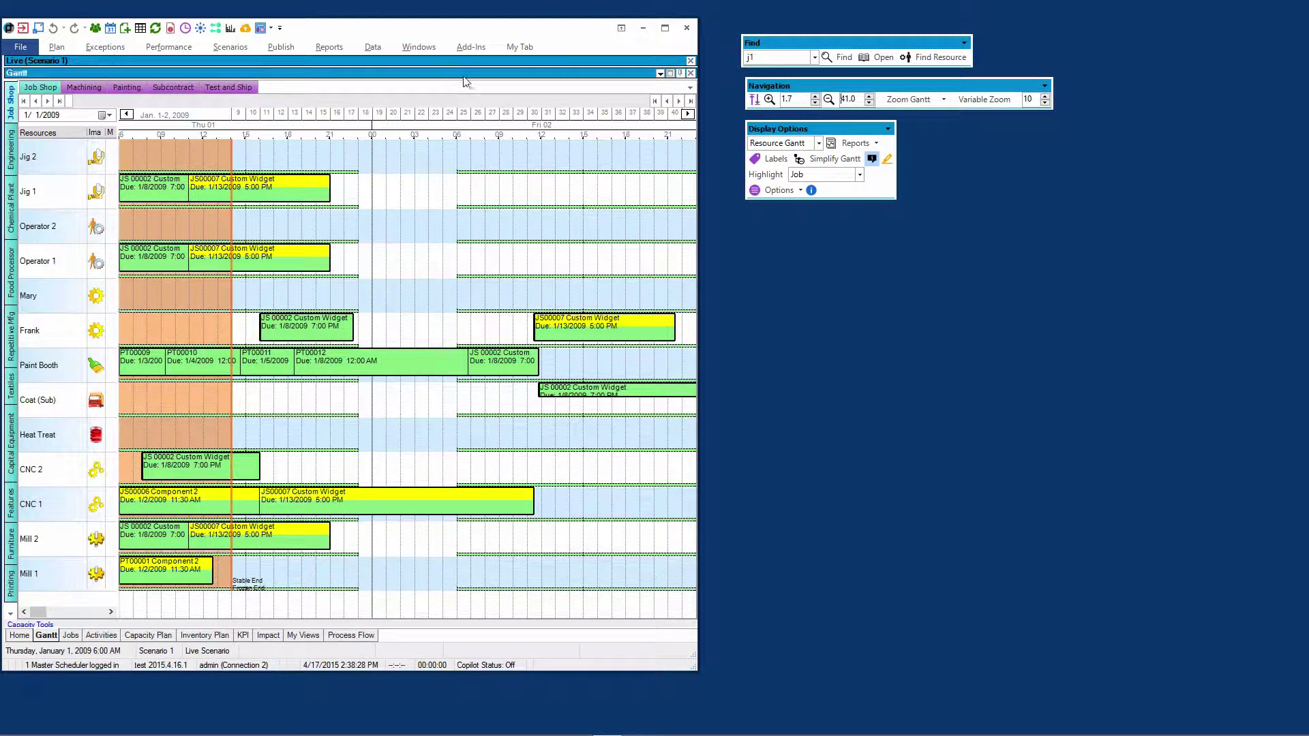
{"action": "left_click", "coordinate": [526, 47]}
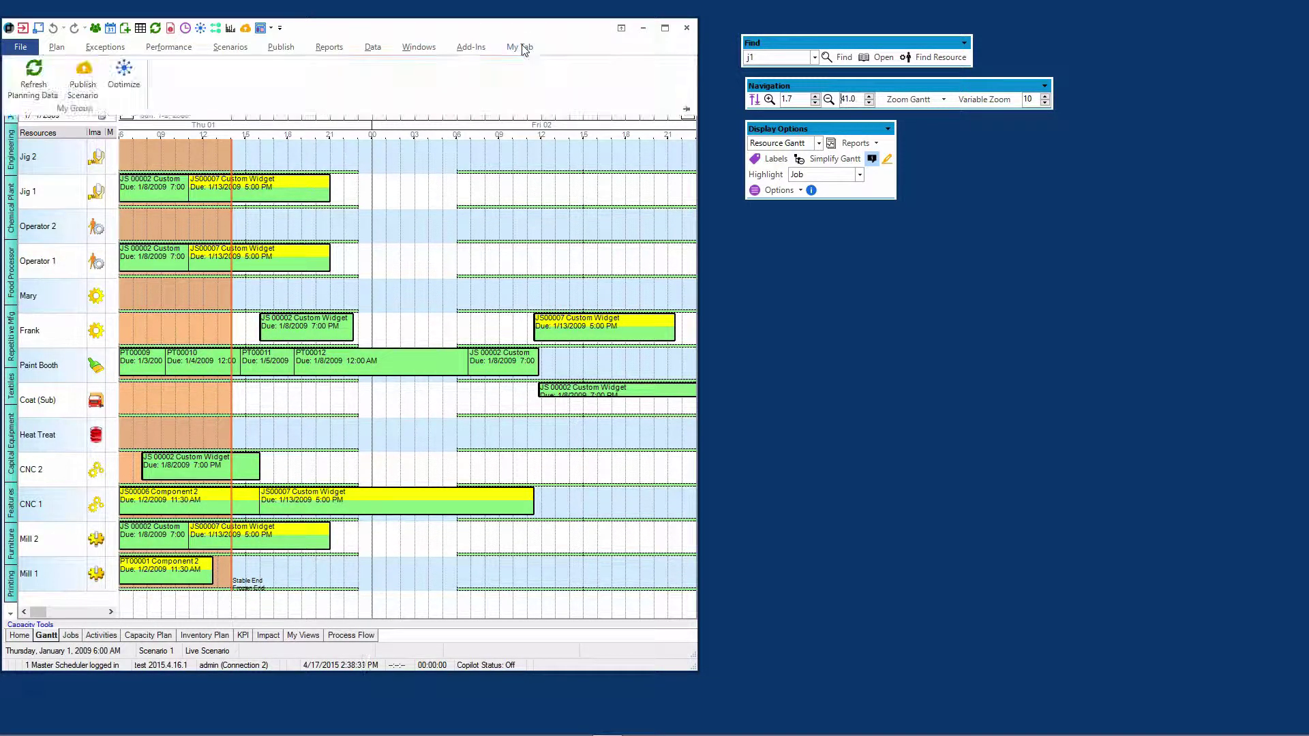
{"action": "left_click", "coordinate": [482, 49]}
{"action": "left_click", "coordinate": [417, 49]}
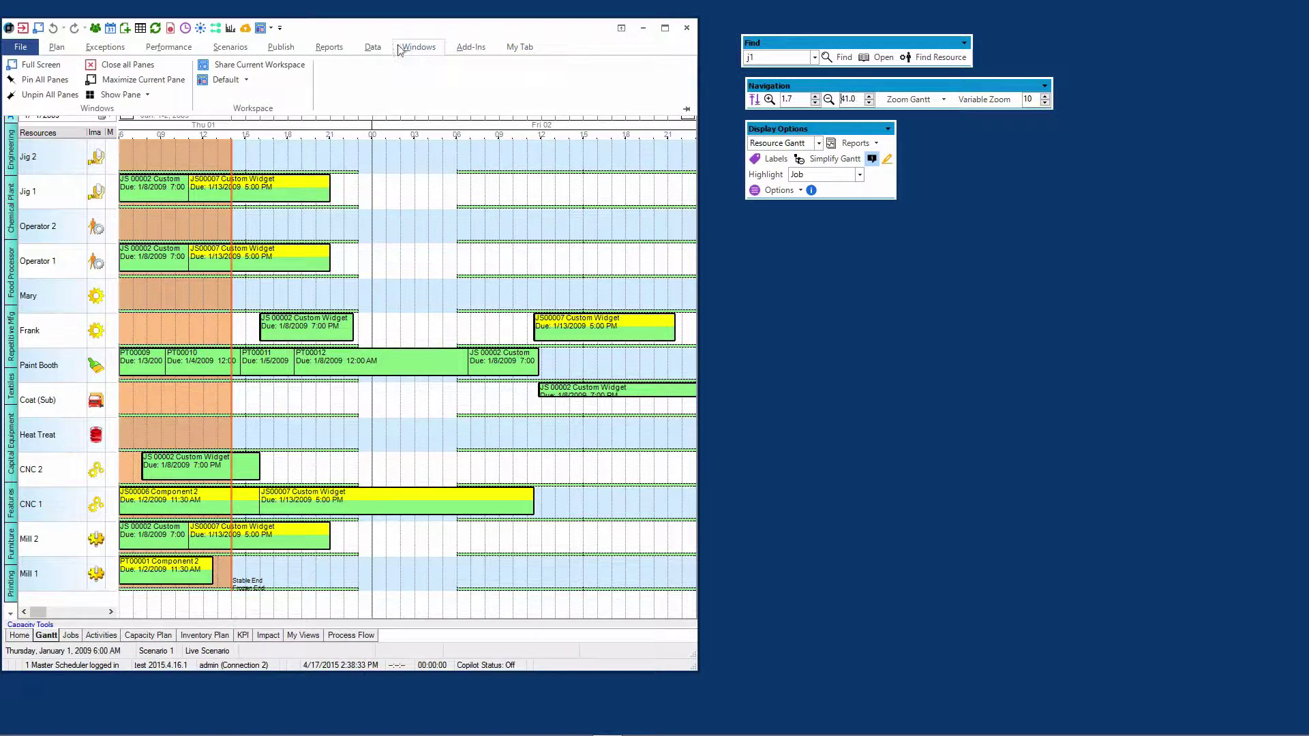
{"action": "left_click", "coordinate": [373, 48]}
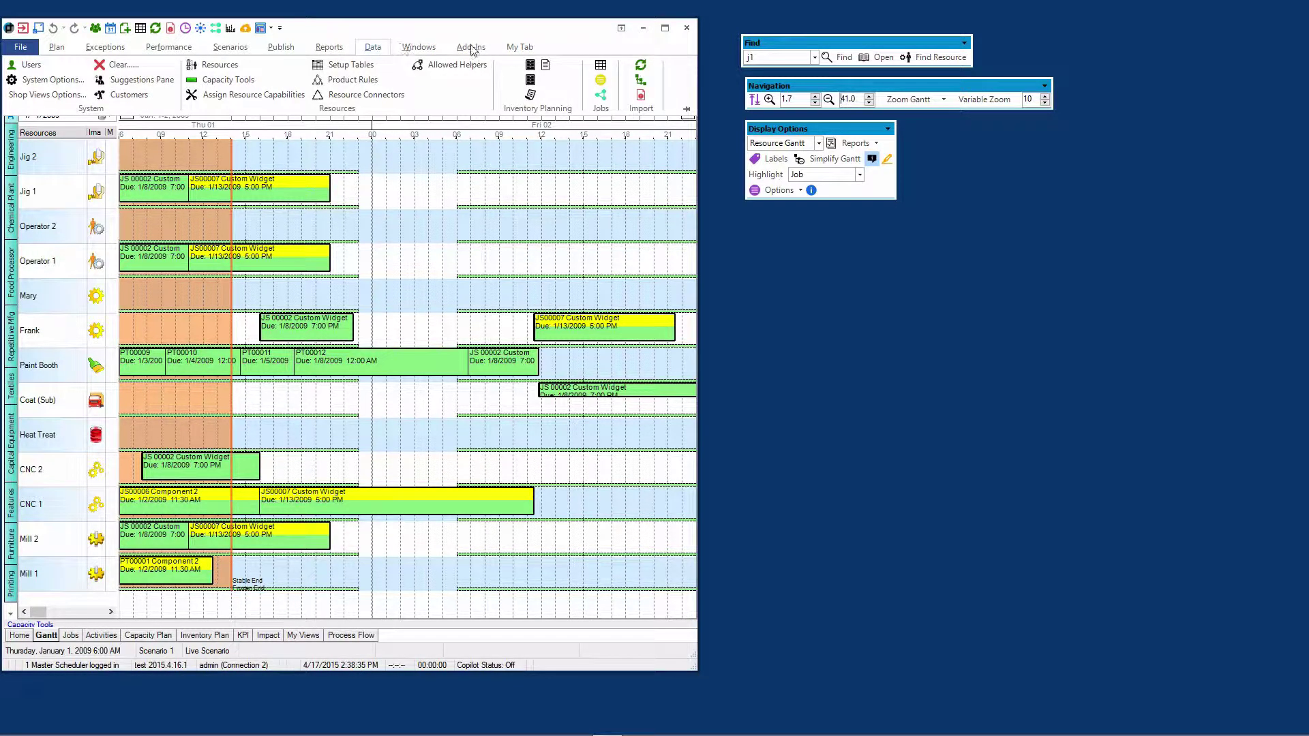
{"action": "left_click", "coordinate": [687, 111]}
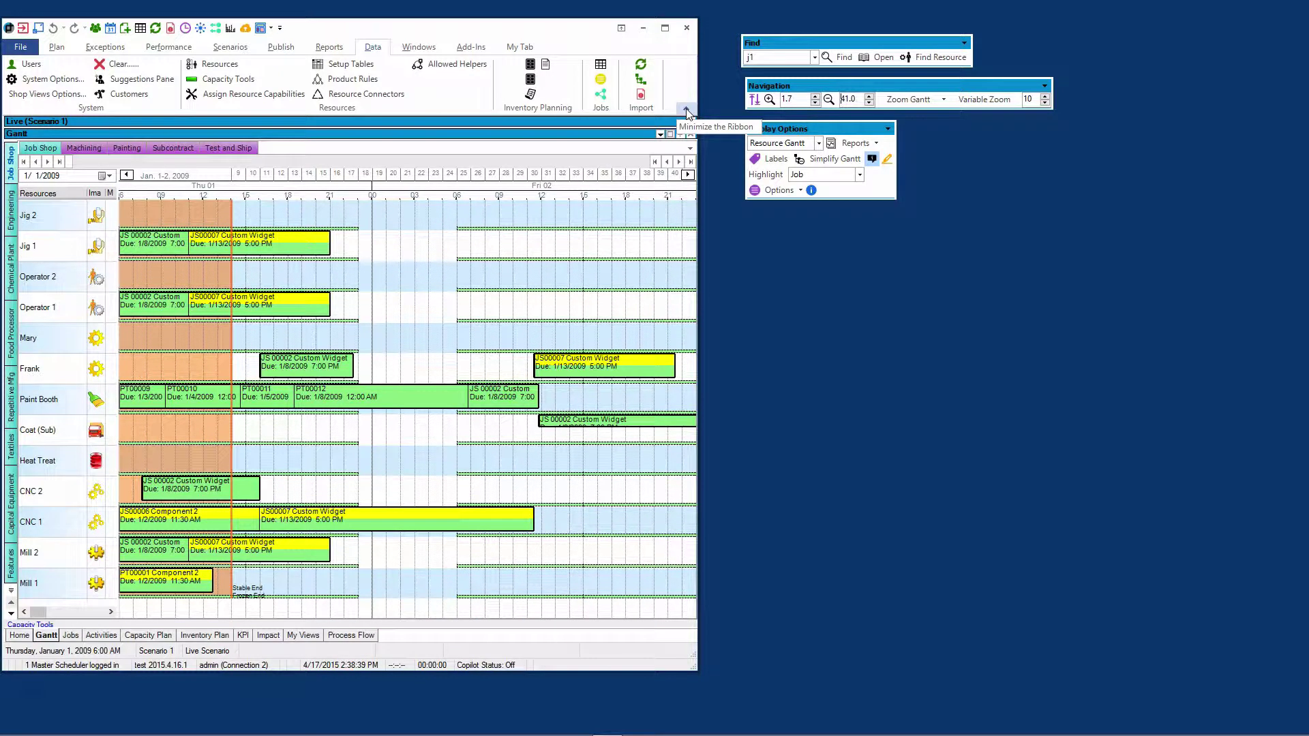